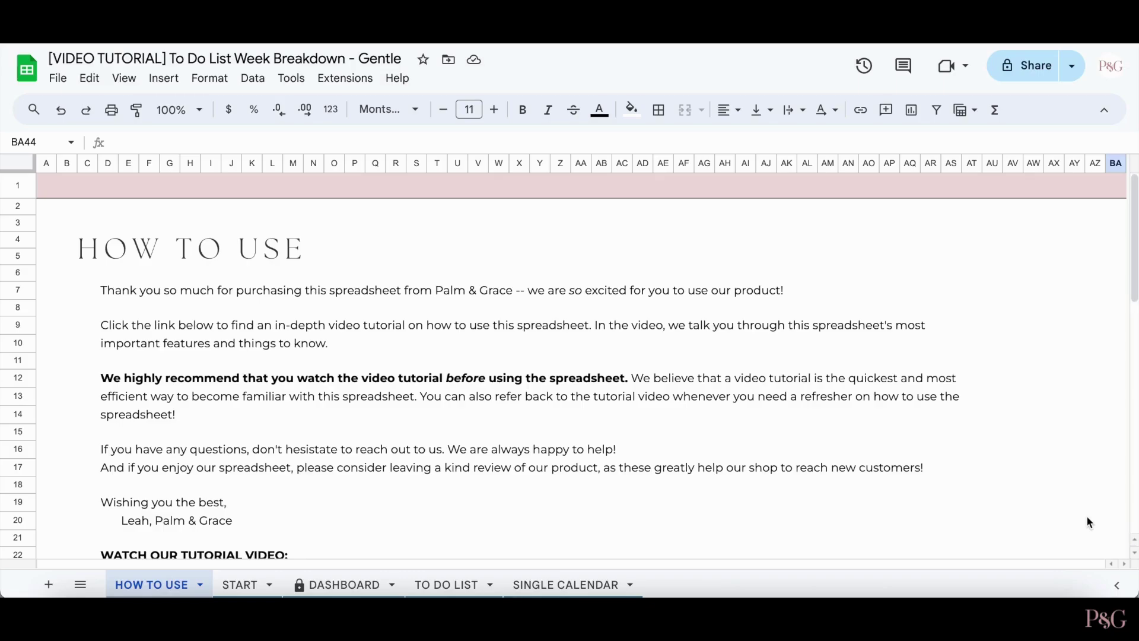
- Review the dropdown lists on the START sheet and choose Sunday as the week start date
click(233, 583)
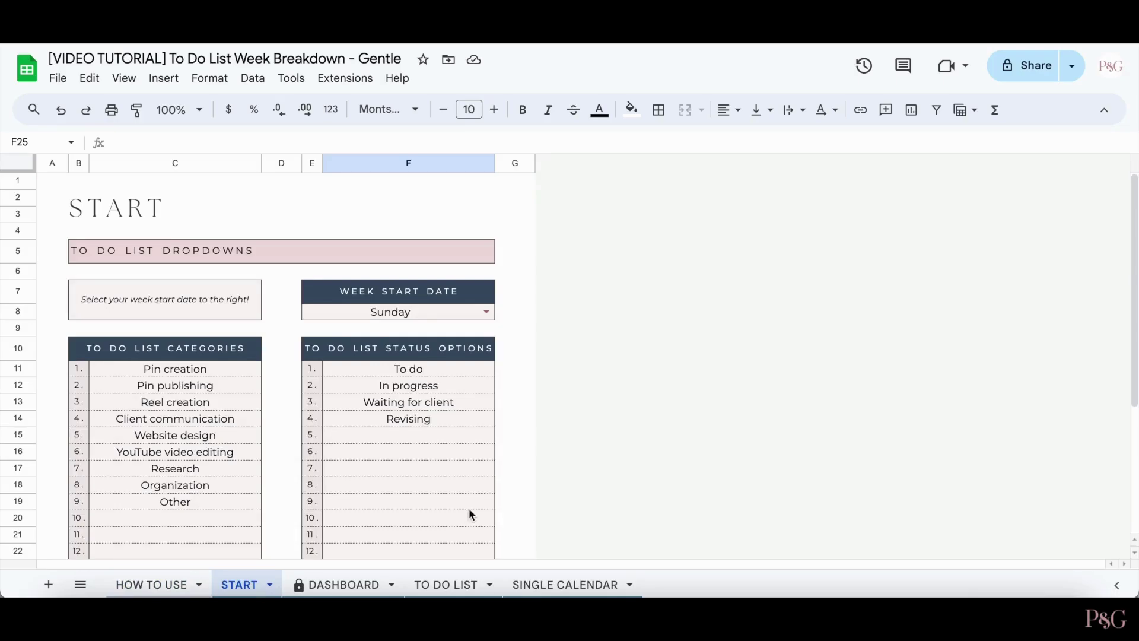
scroll(472, 514, down, 3)
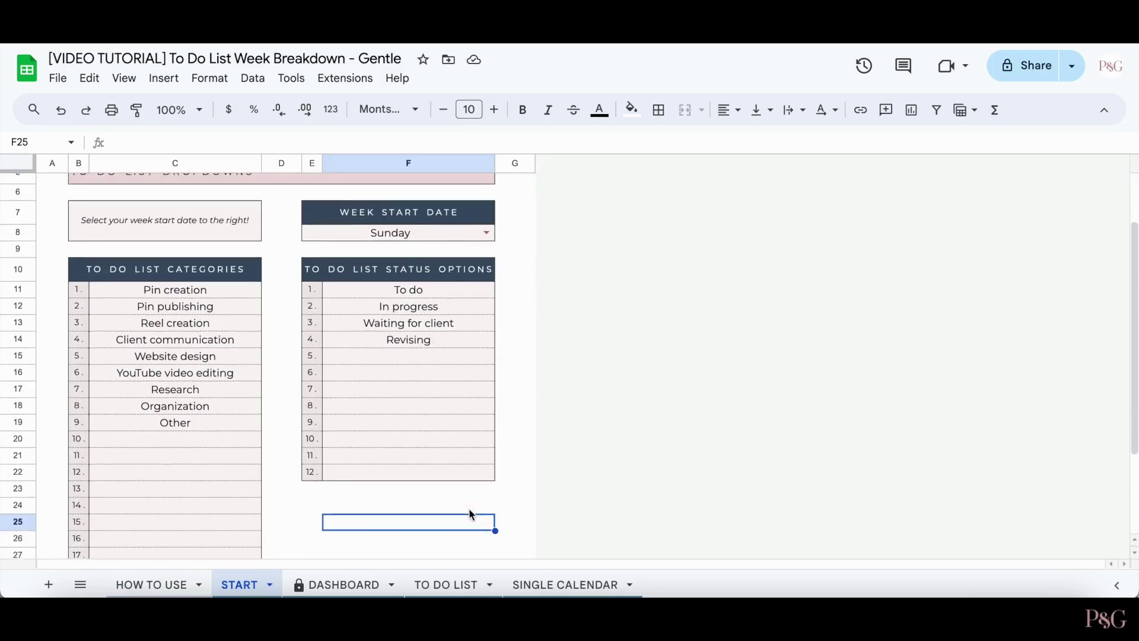
scroll(469, 513, up, 5)
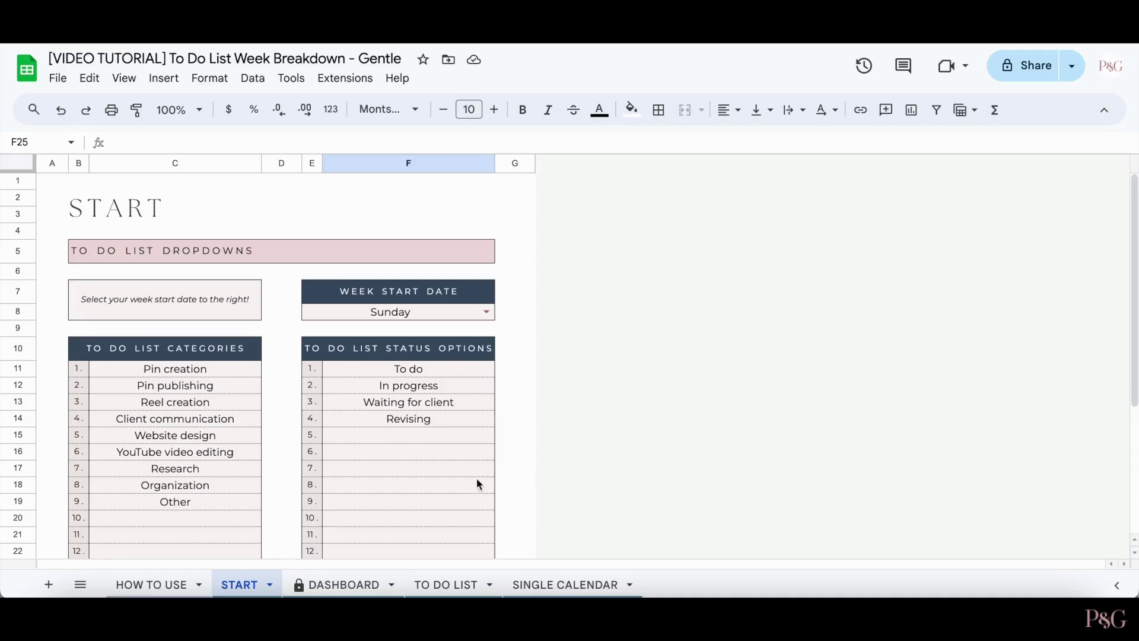
click(486, 313)
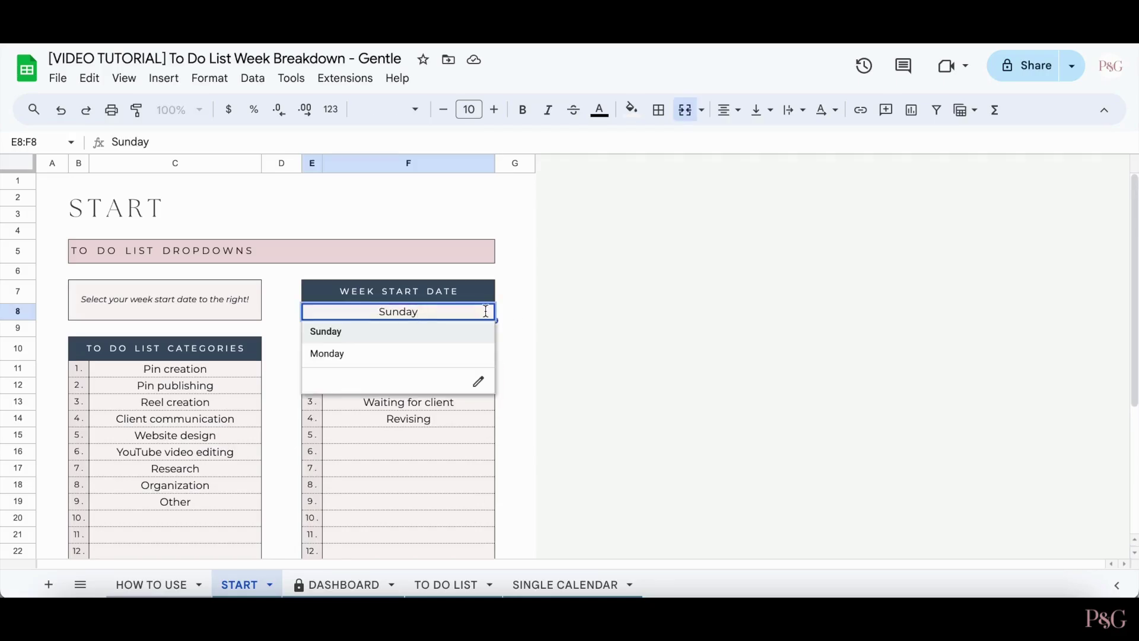
click(466, 338)
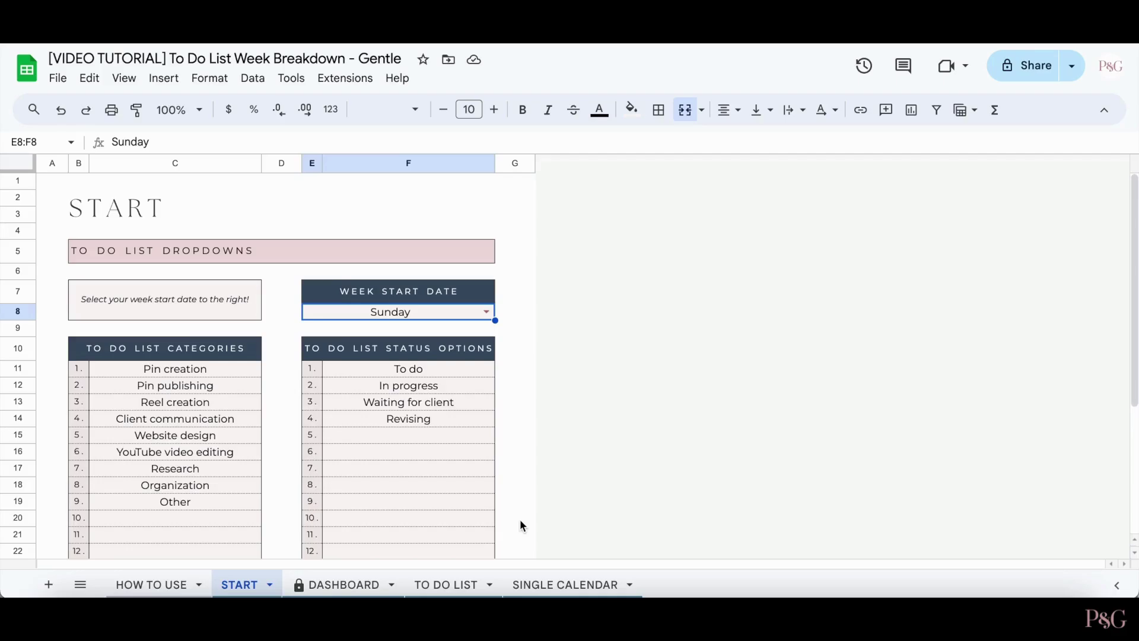
- Look over the DASHBOARD sheet from top to bottom, and the TO DO LIST sheet's task table and daily task columns
click(330, 580)
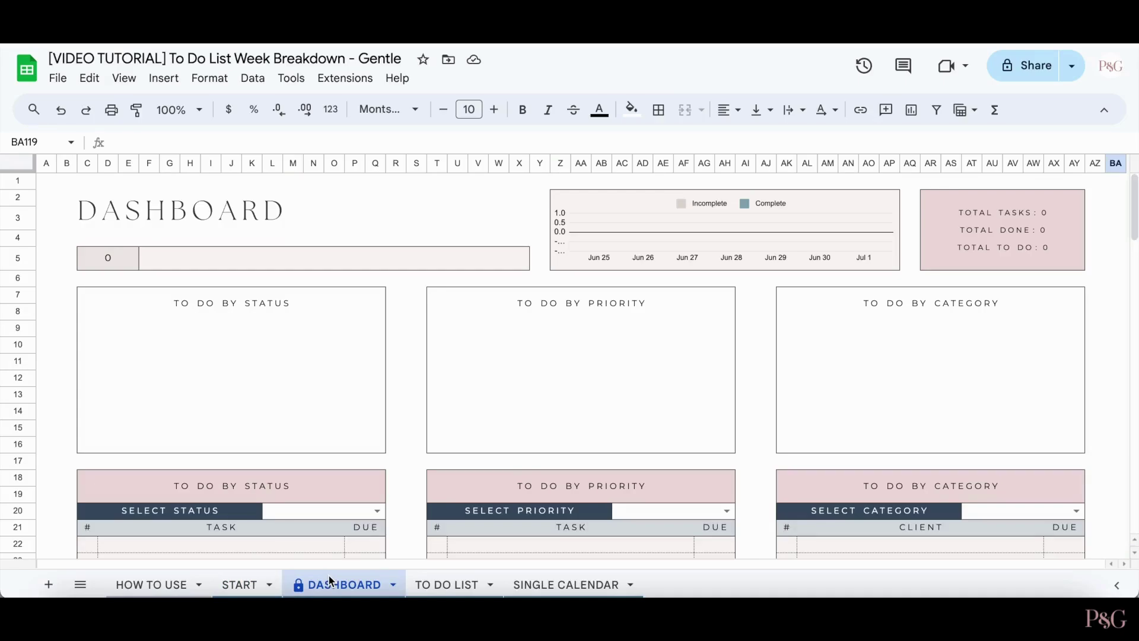
scroll(415, 367, down, 10)
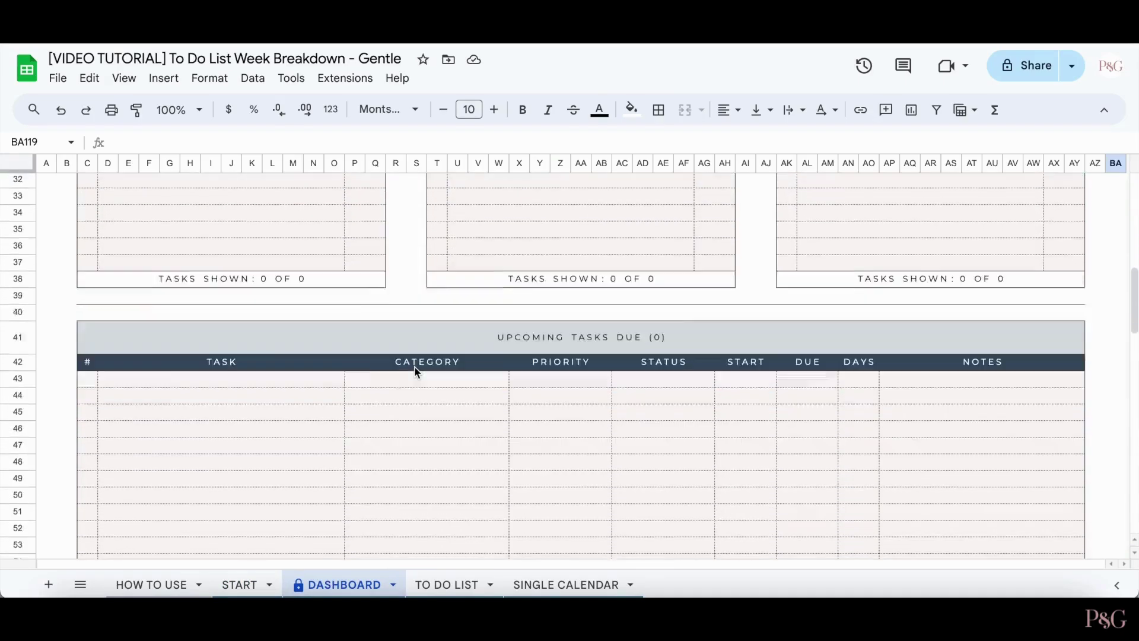
scroll(415, 368, up, 10)
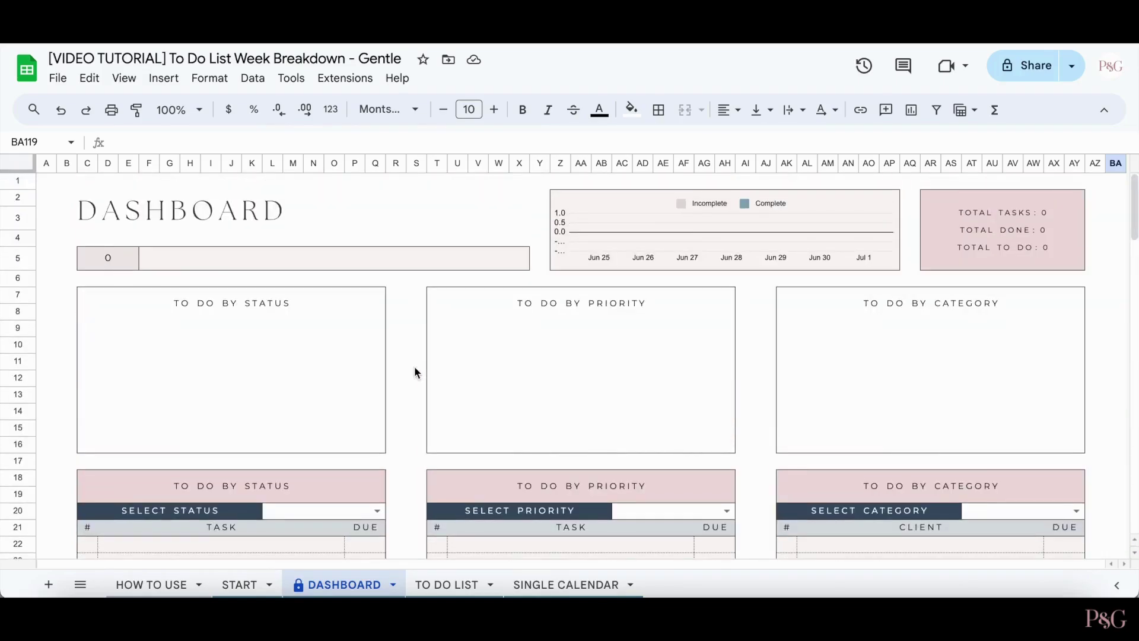
click(448, 582)
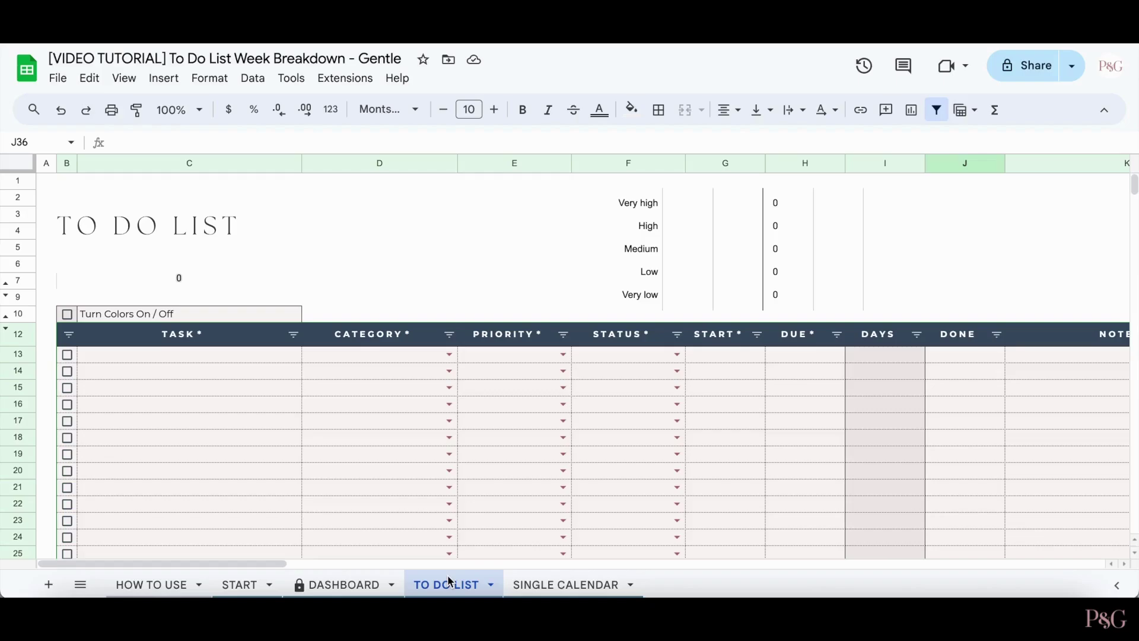
scroll(742, 514, right, 10)
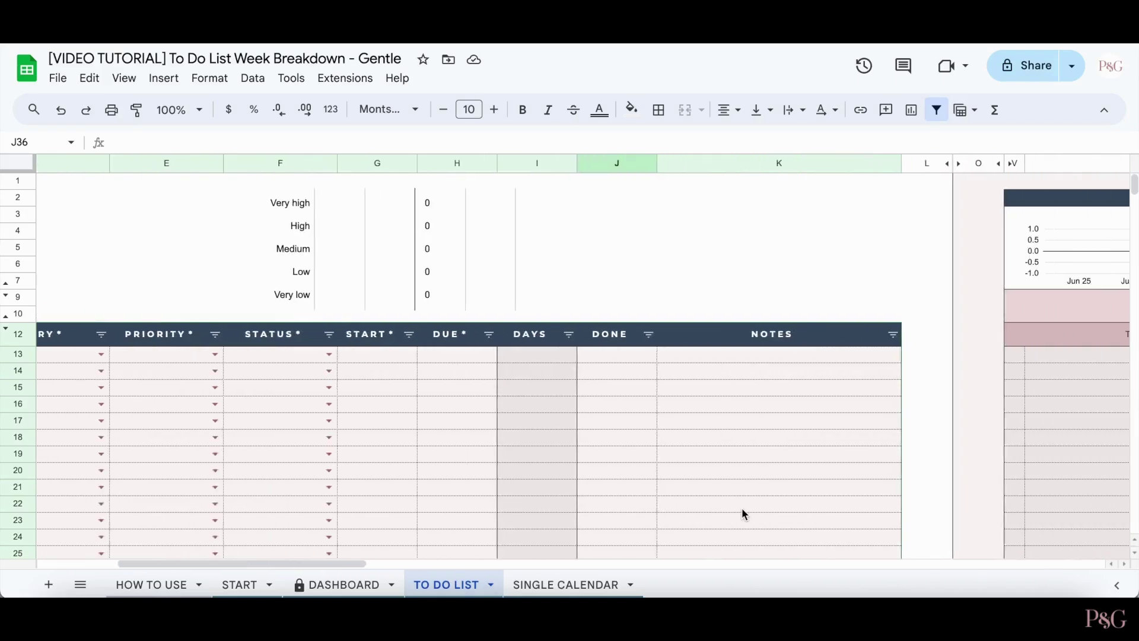
scroll(742, 514, right, 15)
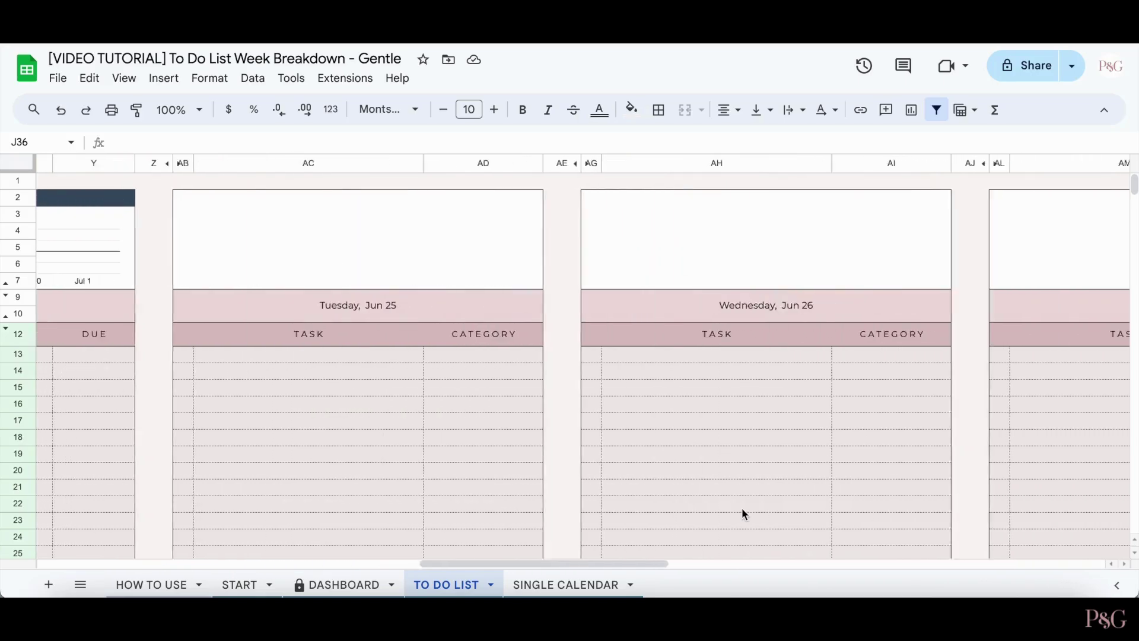
scroll(742, 514, right, 3)
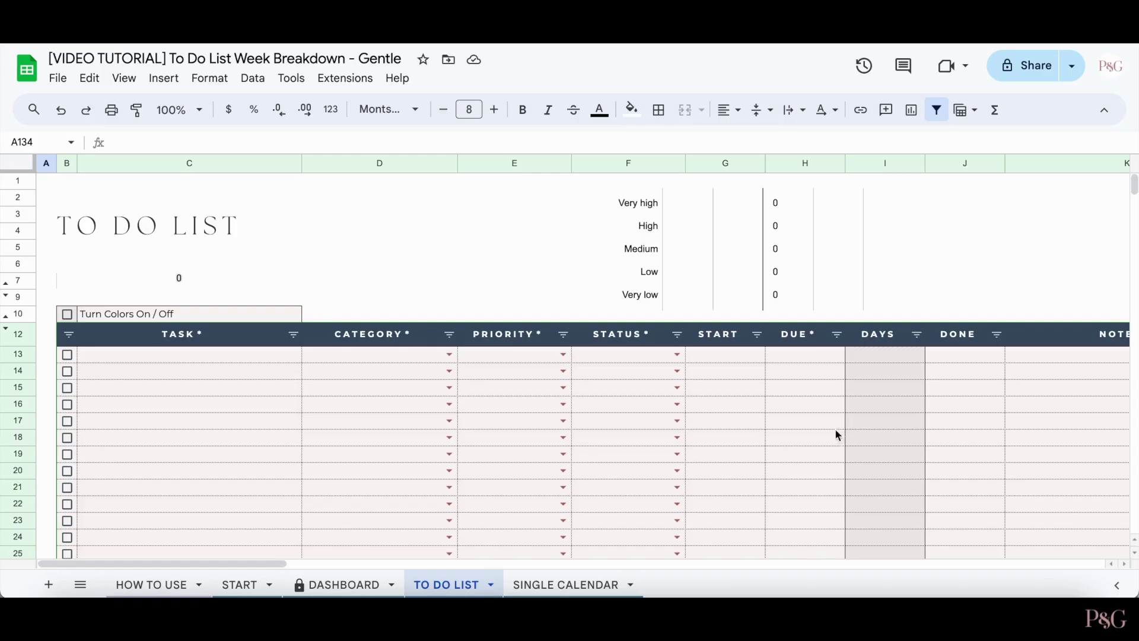
- Enter the task "Add in task description here!" in the first row of the TO DO LIST table
click(204, 361)
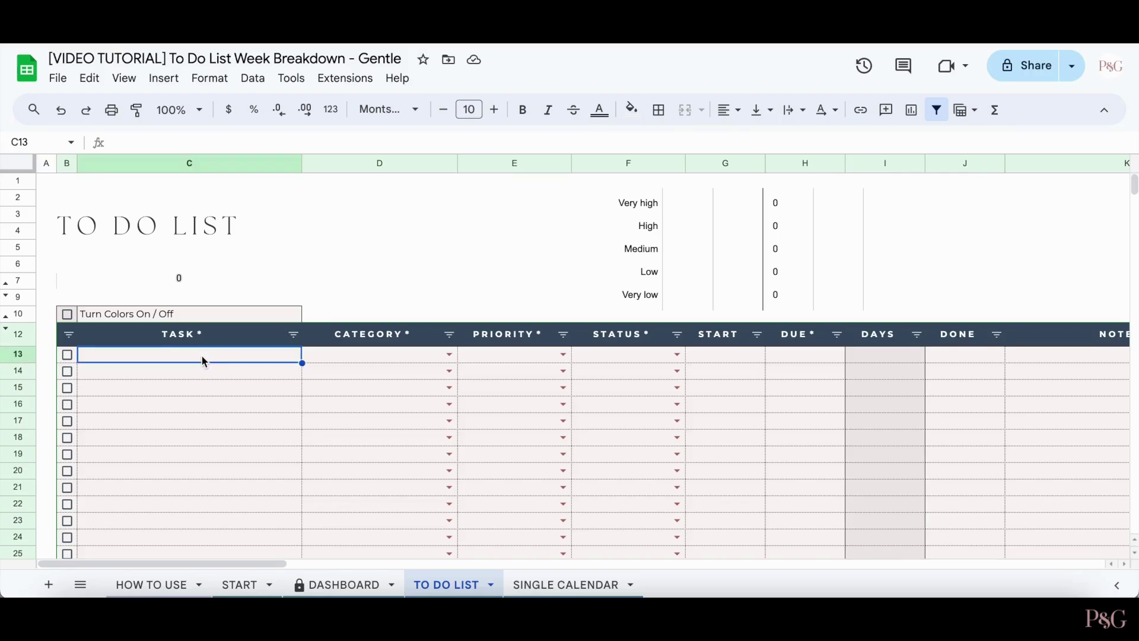
text(Add in task description here!)
key(Return)
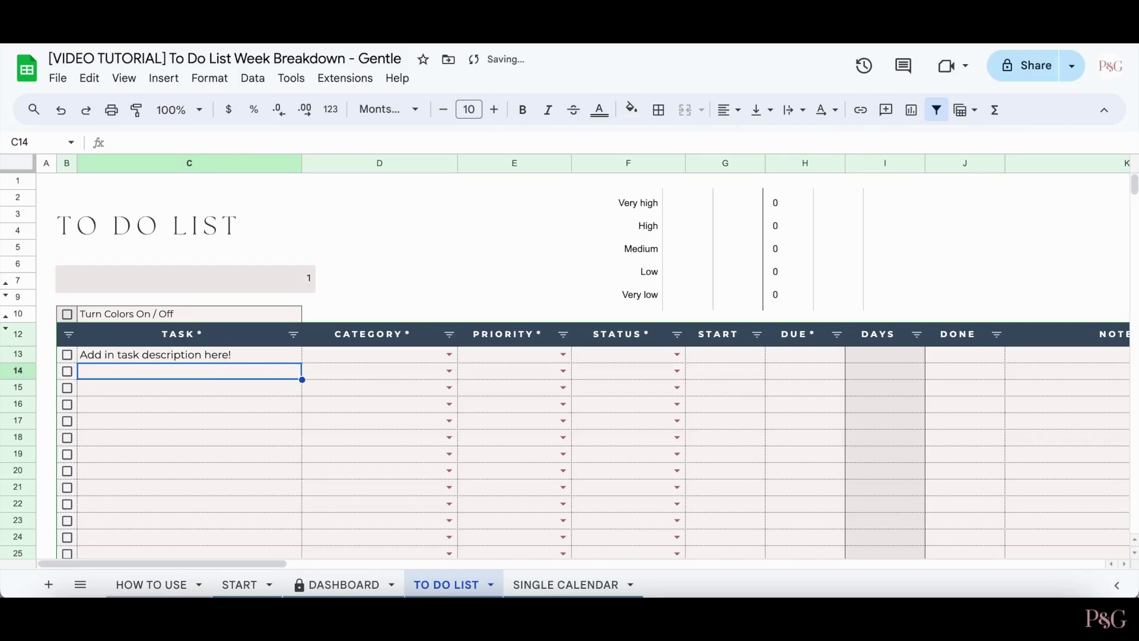
- Set the first task's category to Client communication, its priority to Medium and its status to In progress
click(449, 355)
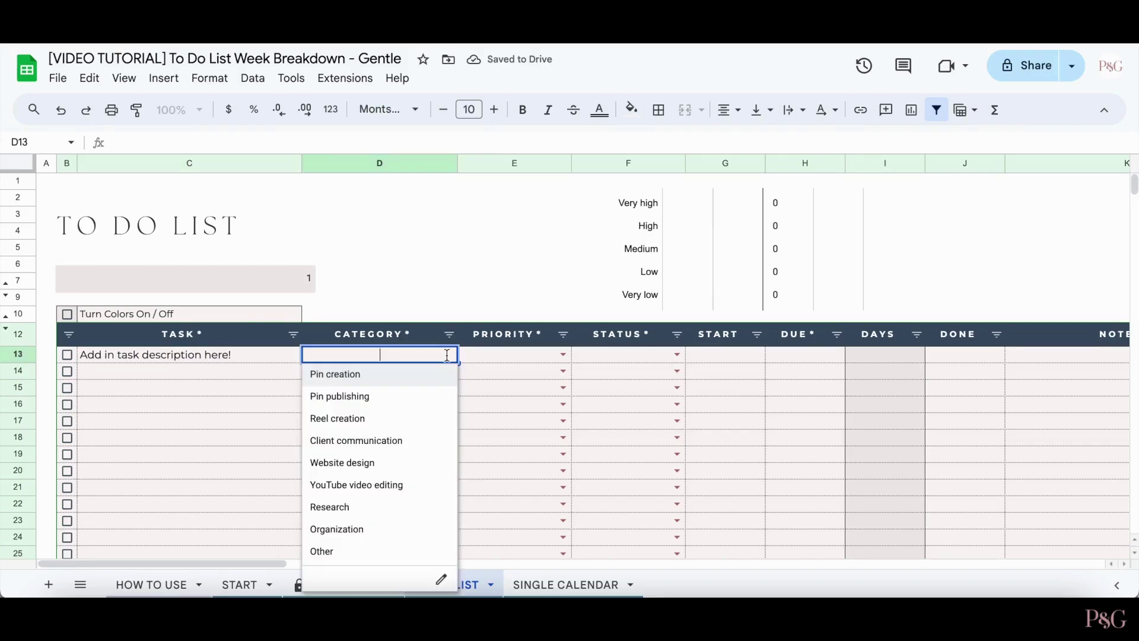
click(356, 440)
click(562, 355)
click(483, 418)
click(677, 355)
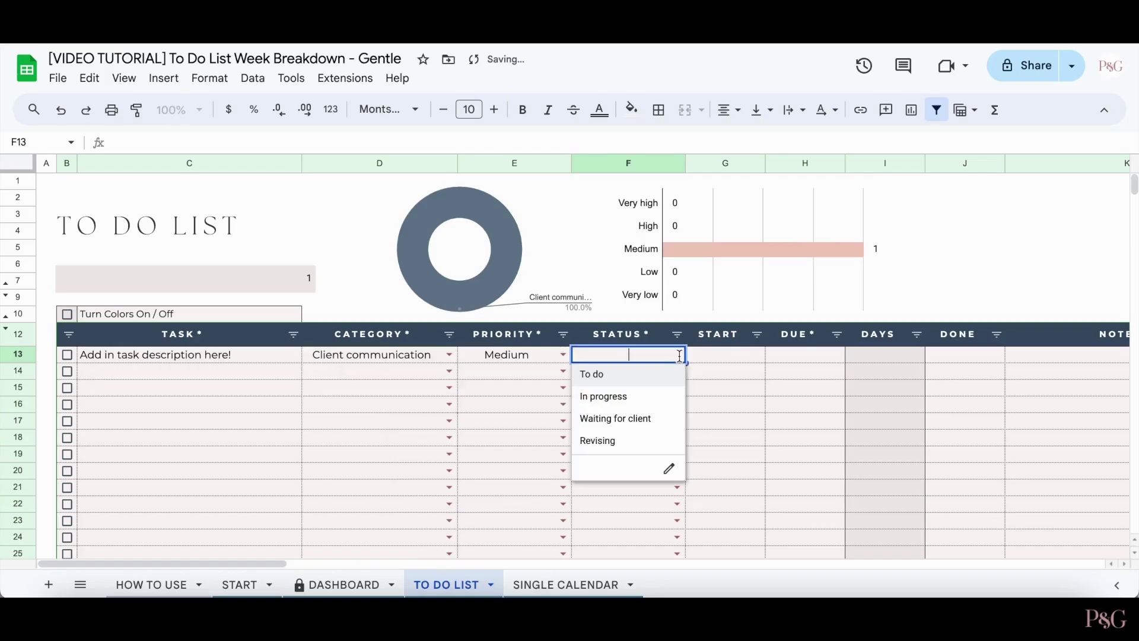
click(645, 398)
- Set the first task's start date to 23 Jun 2024 and due date to 26 Jun 2024, leaving the done date empty
double_click(725, 354)
click(656, 516)
double_click(805, 355)
click(803, 516)
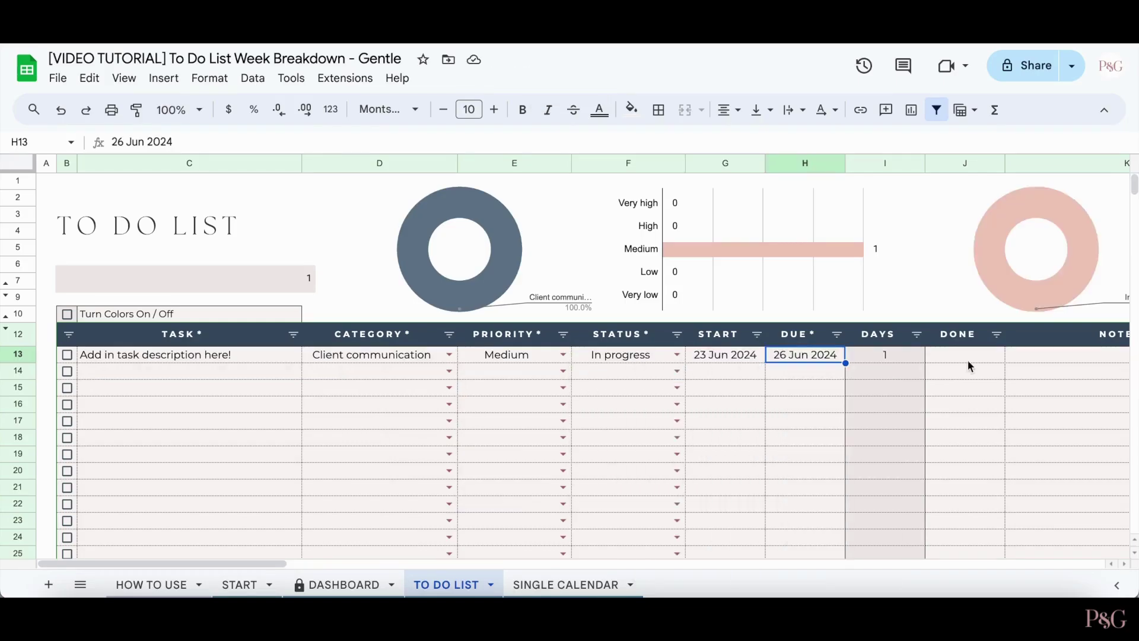
double_click(966, 356)
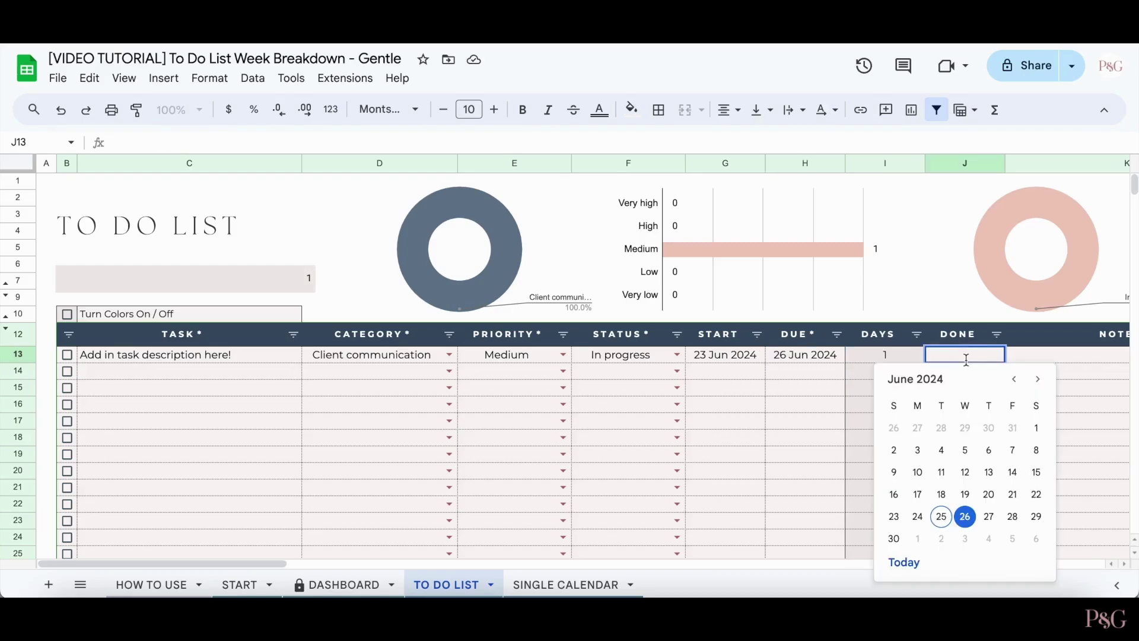
click(802, 403)
- Add the note "Here you can add in some notes! If they get cut off, then just double-click!" to the first task
scroll(802, 403, right, 5)
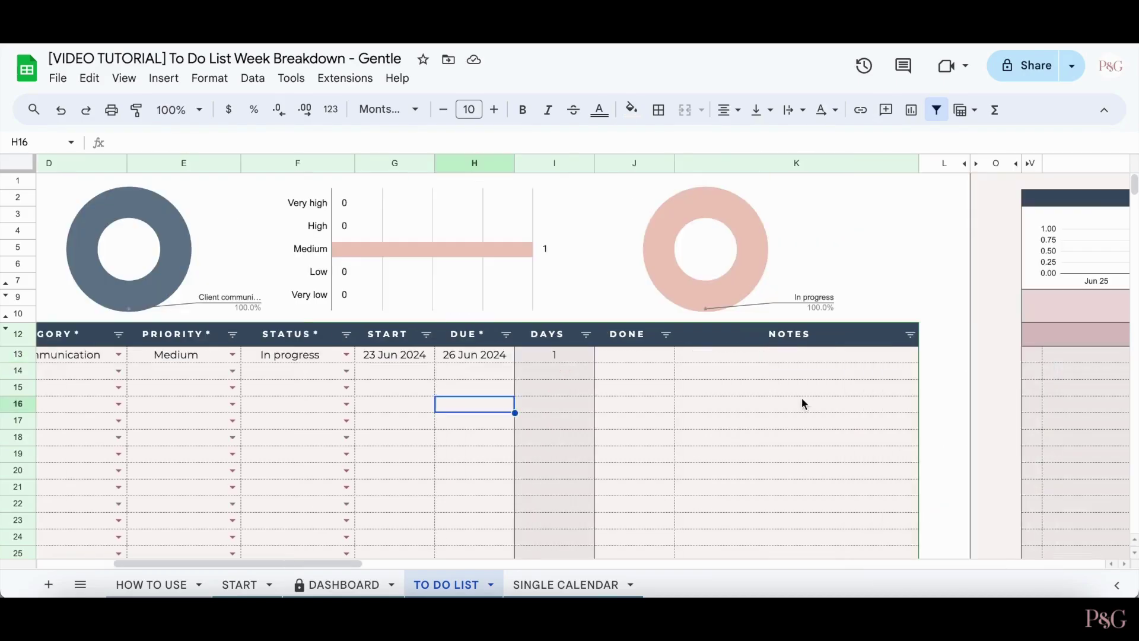
click(771, 355)
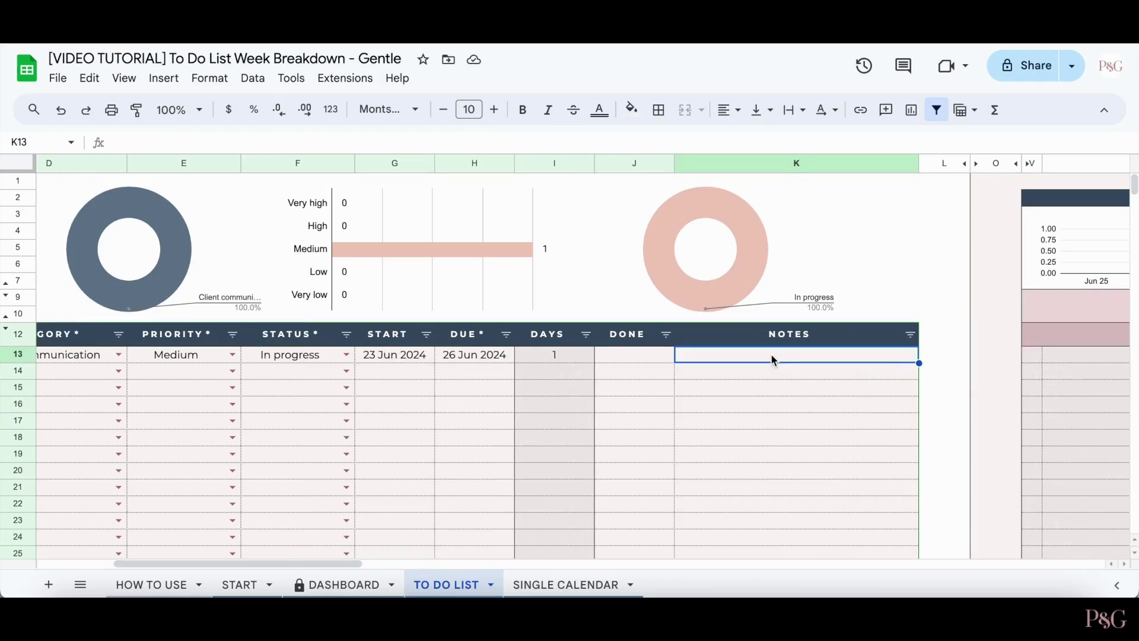
text(Here you can add in some notes! If they get)
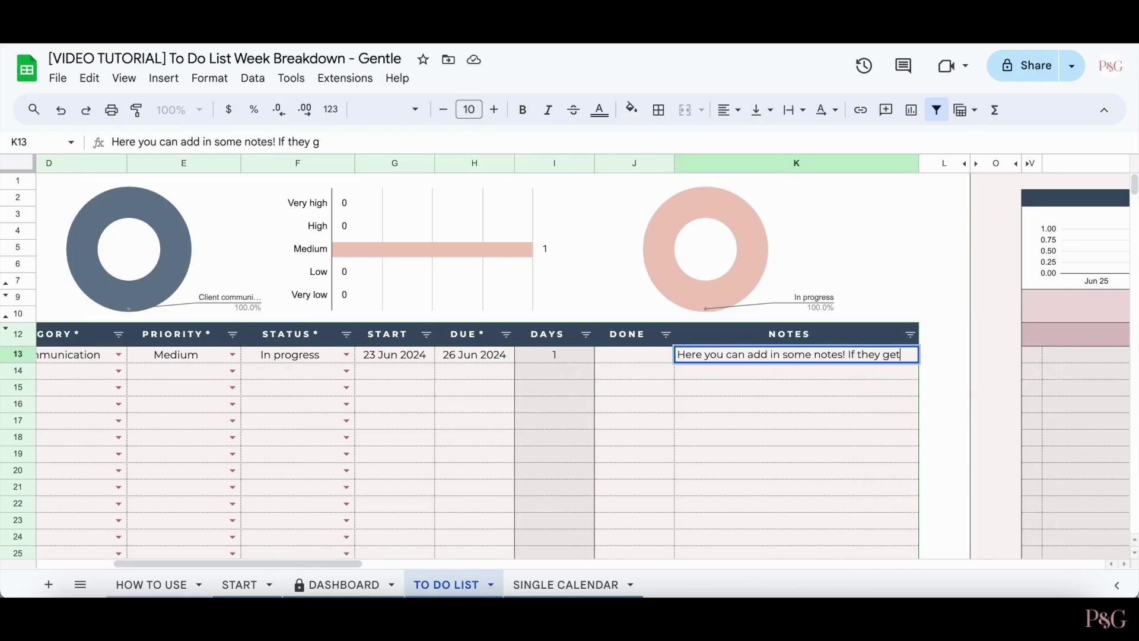
text( cut off, then just double-cli)
key(Return)
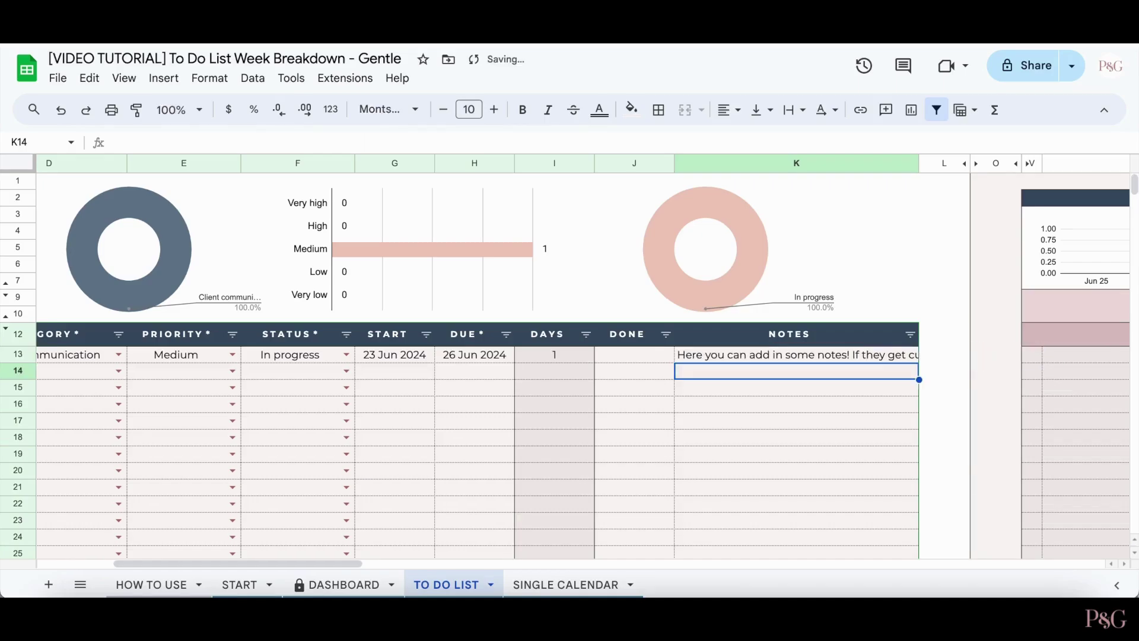
double_click(861, 354)
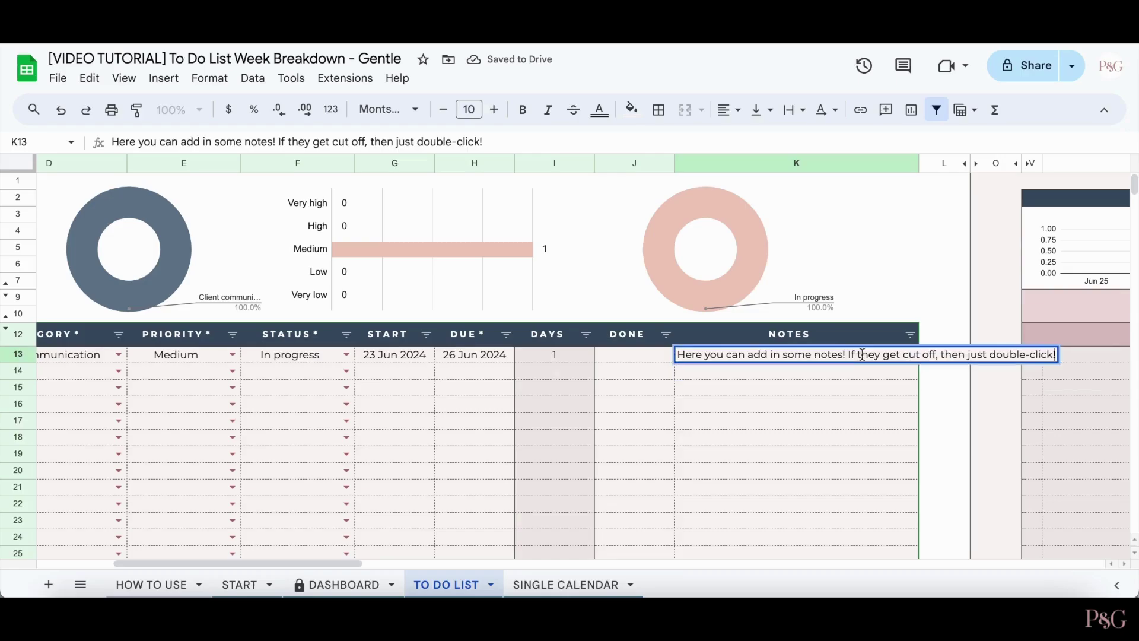
key(Return)
- Find the task in the Wednesday, Jun 26 column of the weekly breakdown and follow its link back to the task table
scroll(773, 319, right, 8)
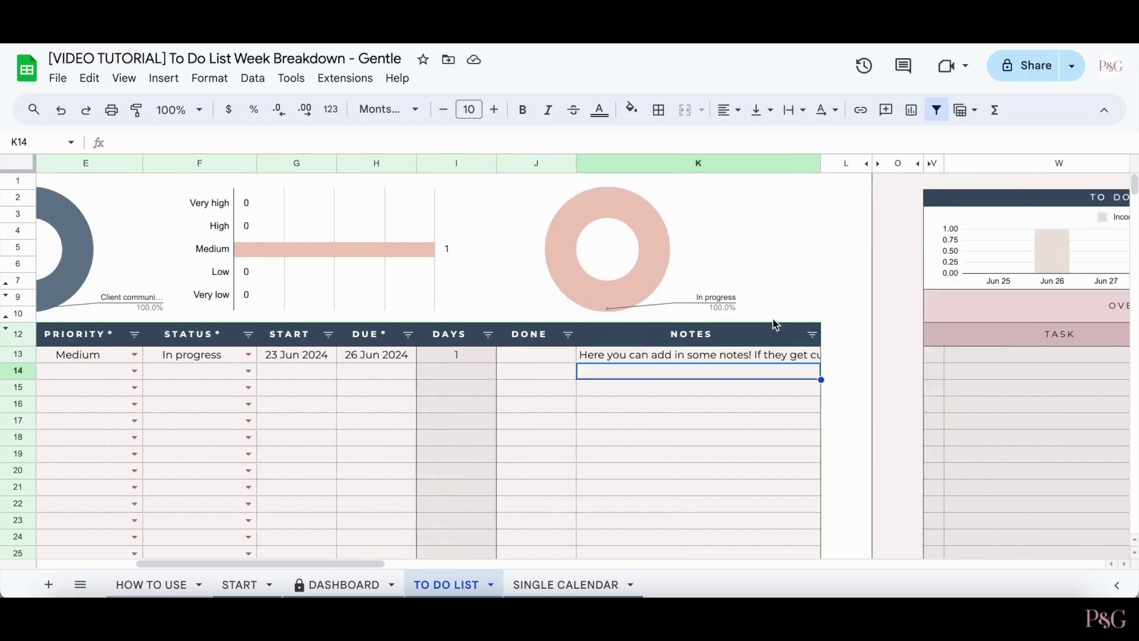
scroll(768, 323, right, 2)
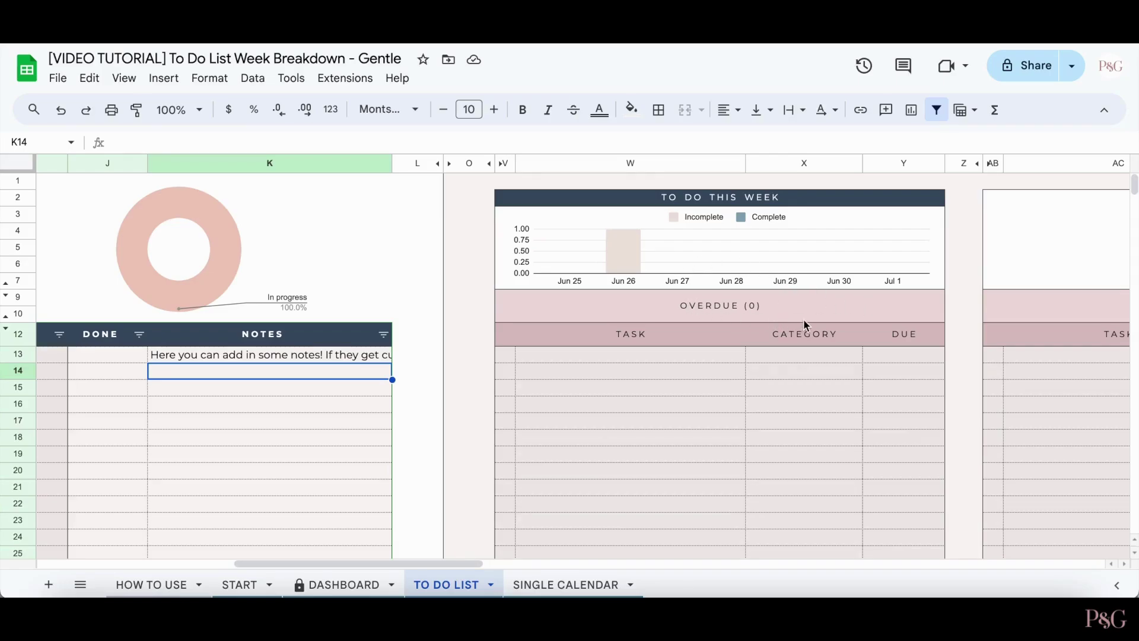
scroll(623, 425, right, 5)
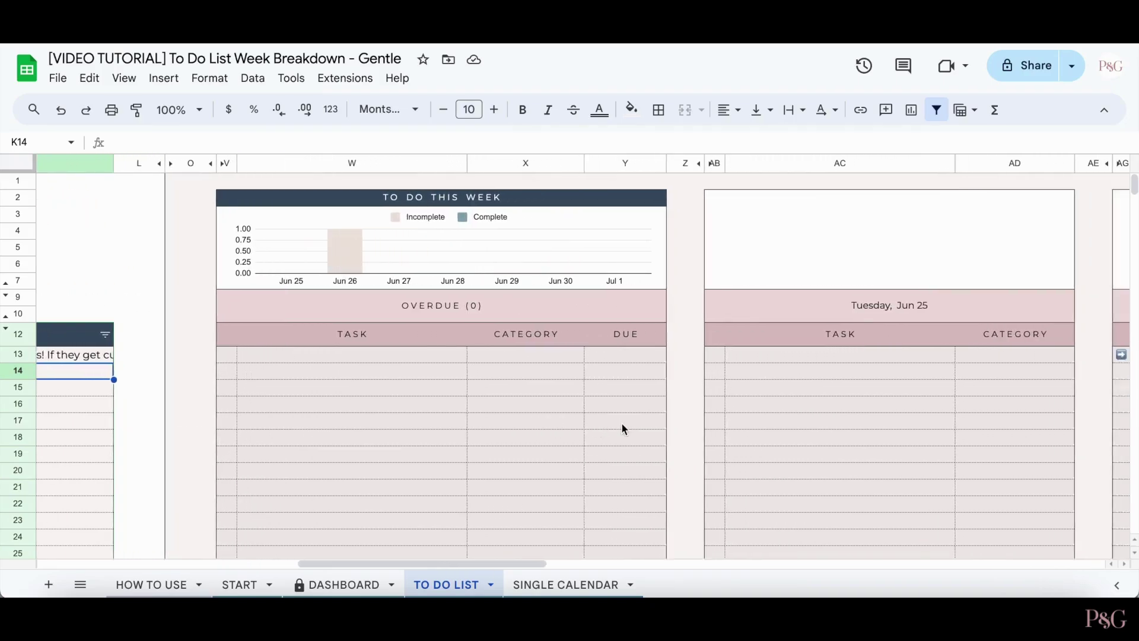
scroll(621, 427, right, 7)
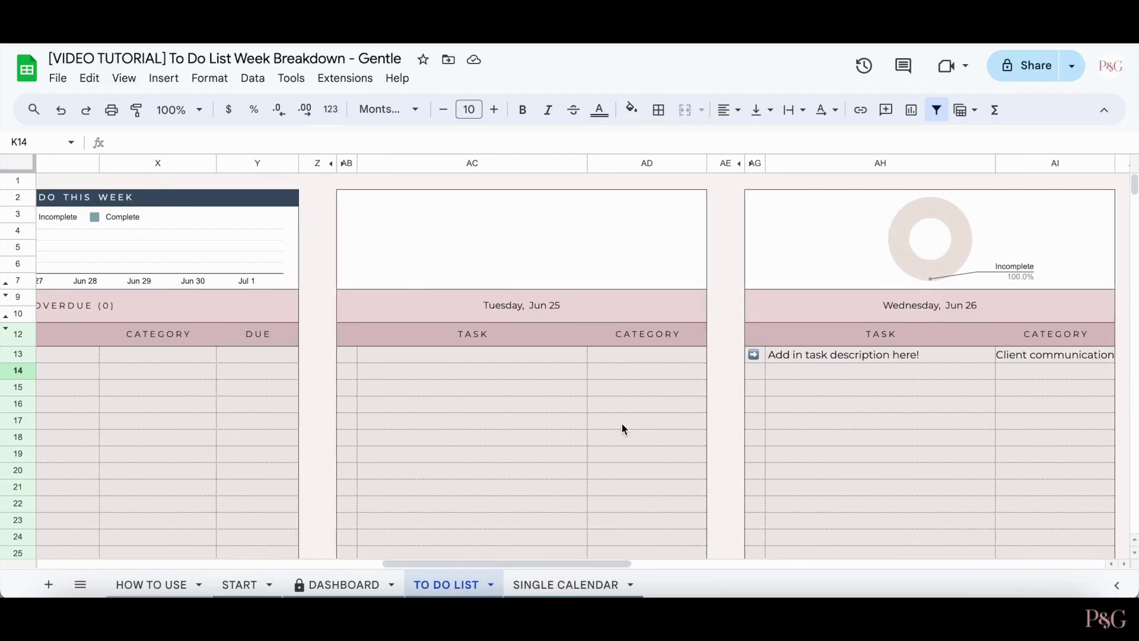
scroll(622, 428, right, 2)
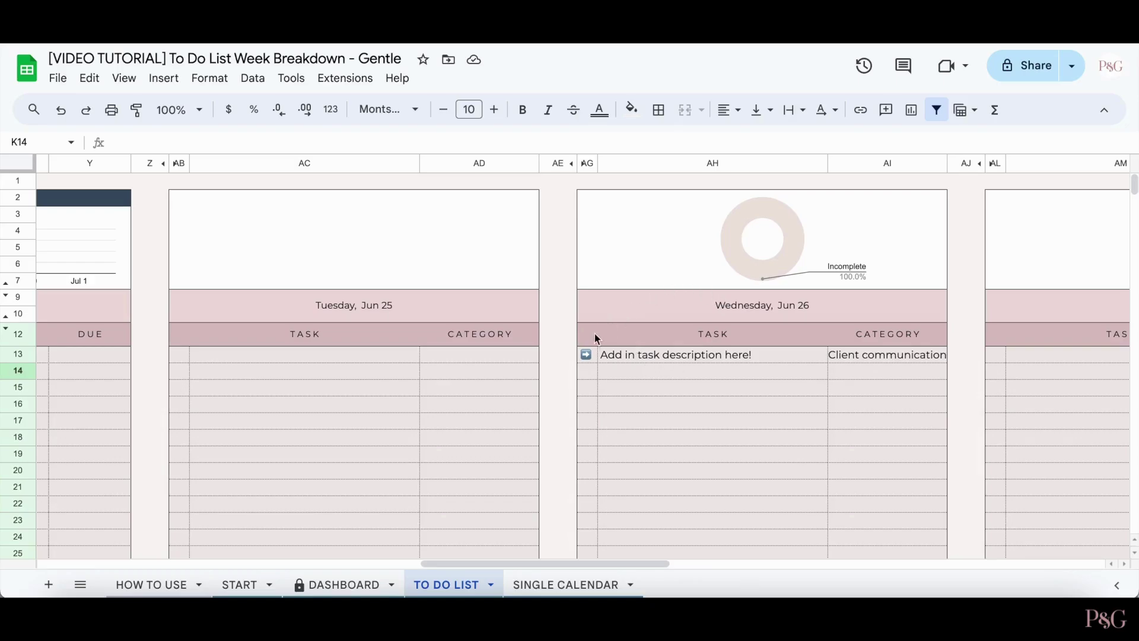
click(586, 356)
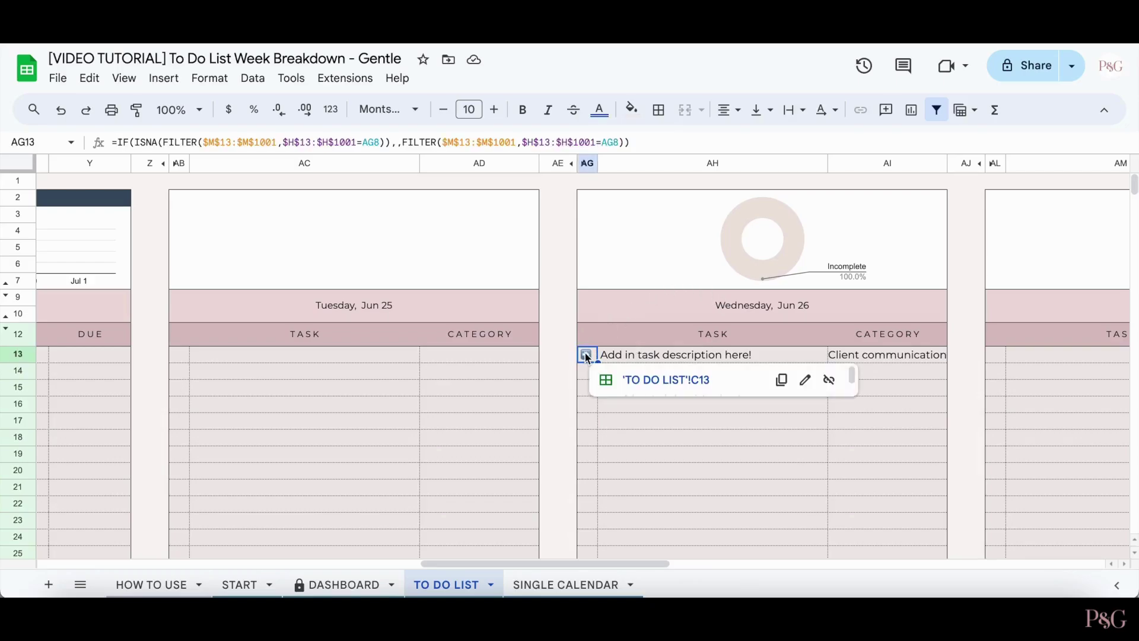
click(663, 382)
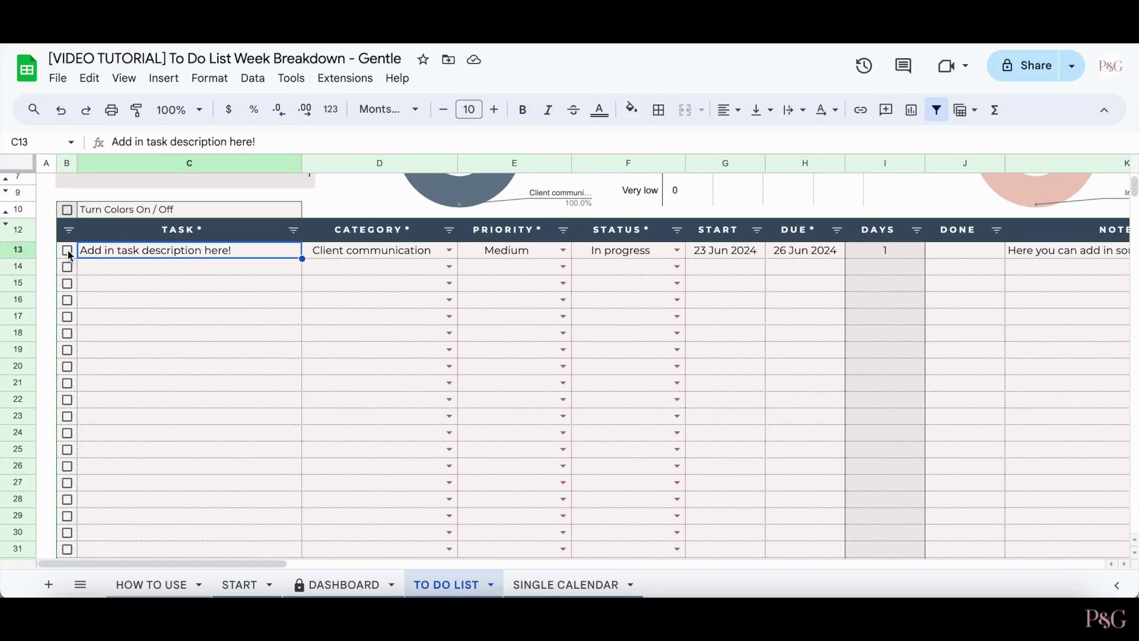
- Mark the first task as complete and check its entry and chart in the Wednesday, Jun 26 column
click(68, 251)
scroll(696, 332, right, 15)
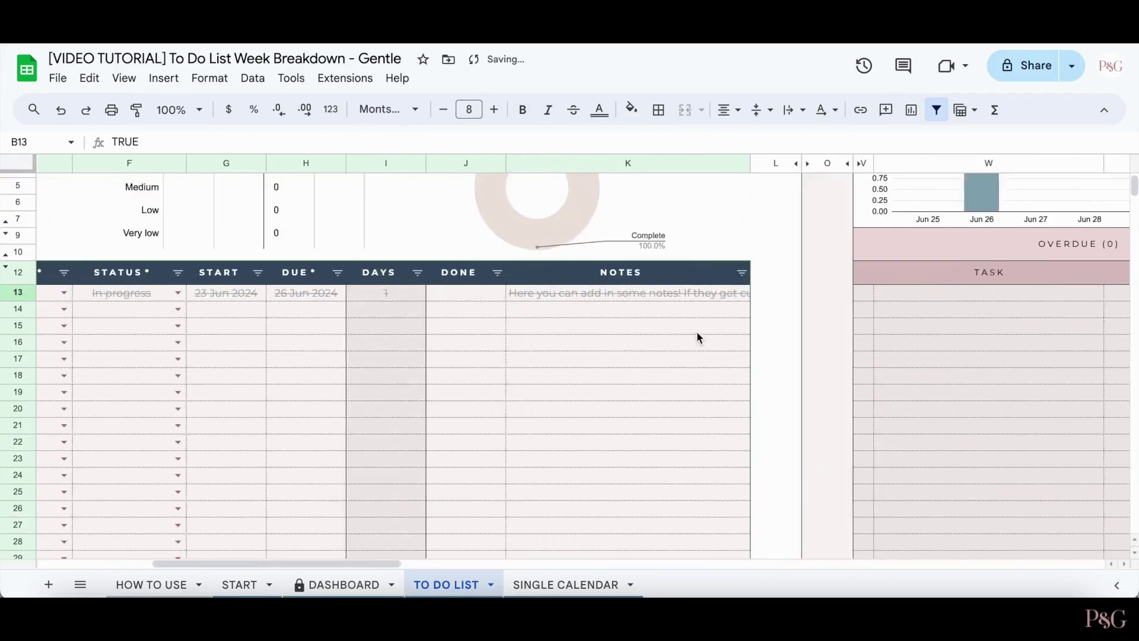
scroll(696, 331, right, 8)
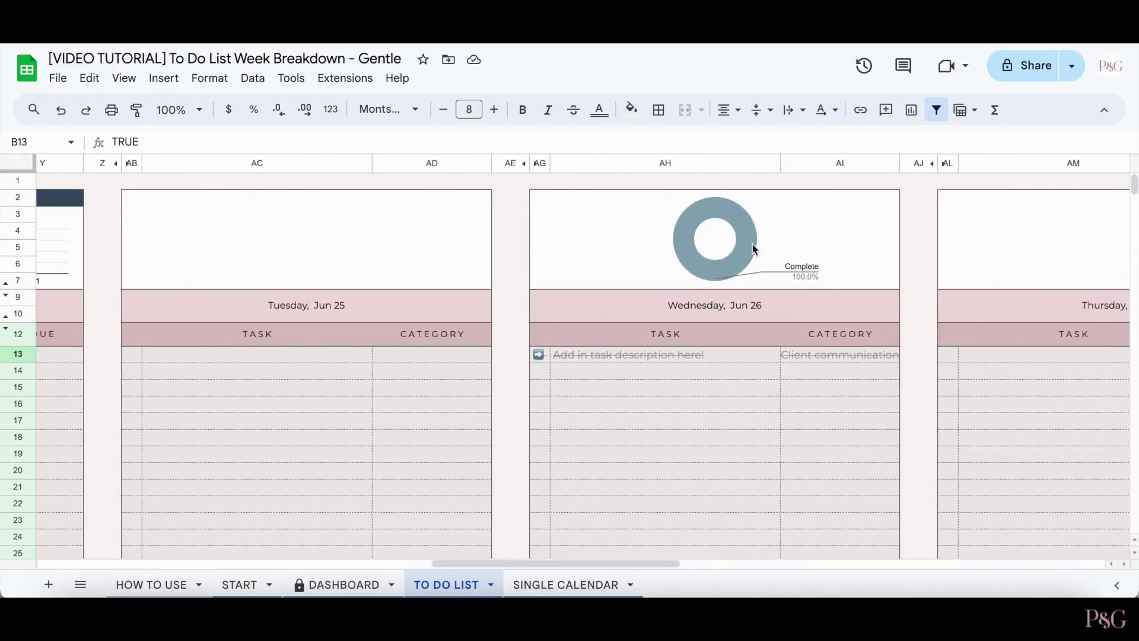
scroll(754, 249, left, 10)
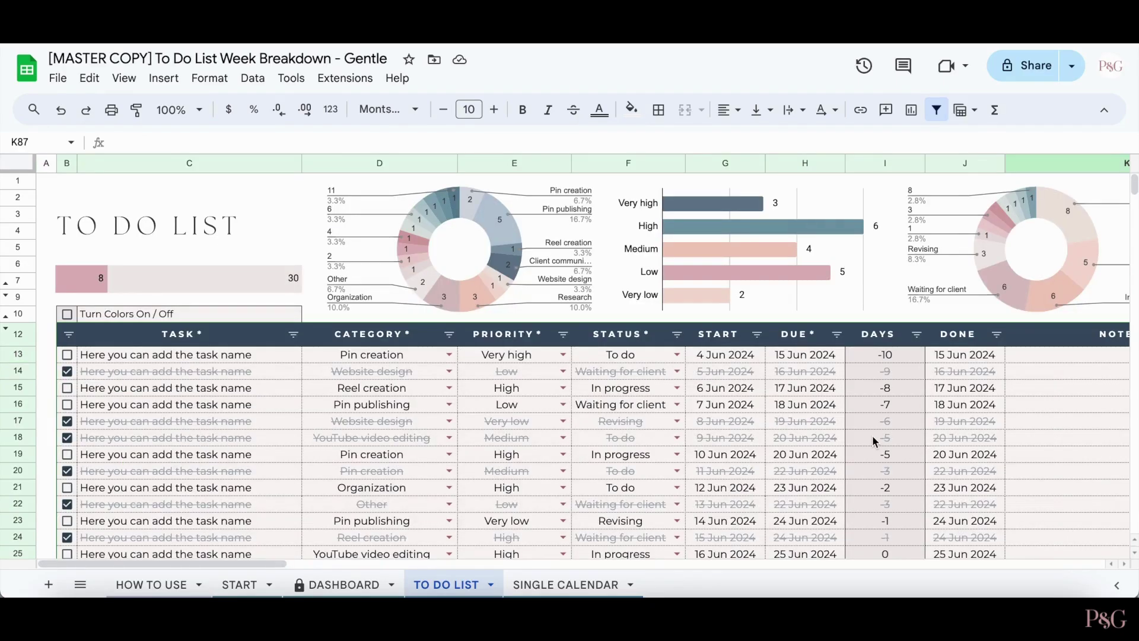
- Follow the link of the first task in the Tuesday, Jun 25 column to the task table and mark that task as complete
scroll(872, 436, right, 10)
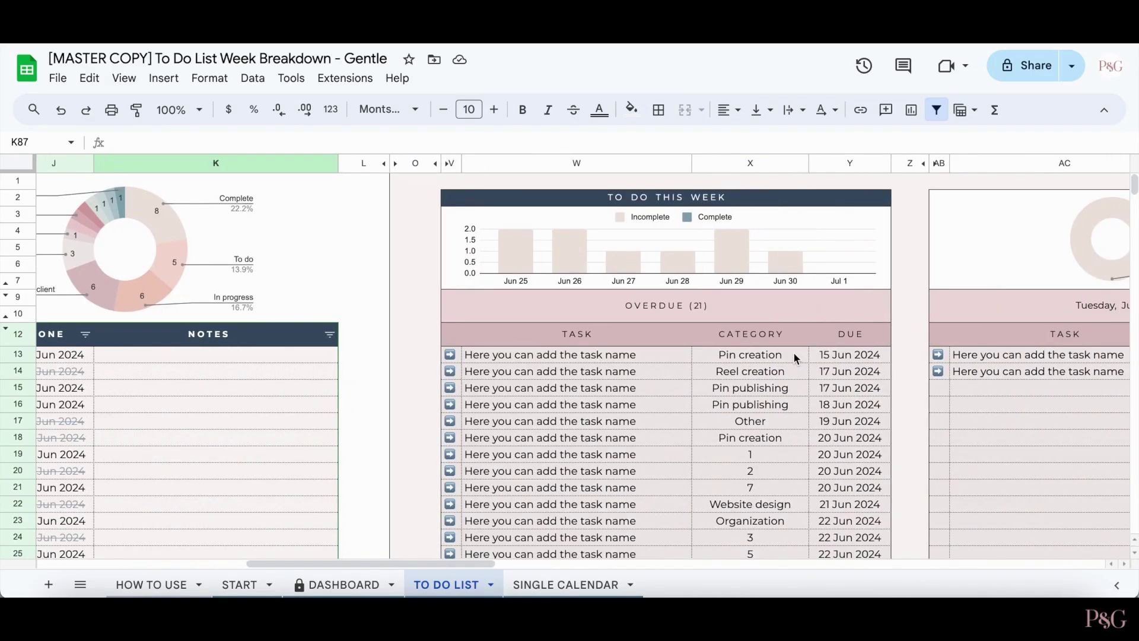
scroll(705, 290, right, 1)
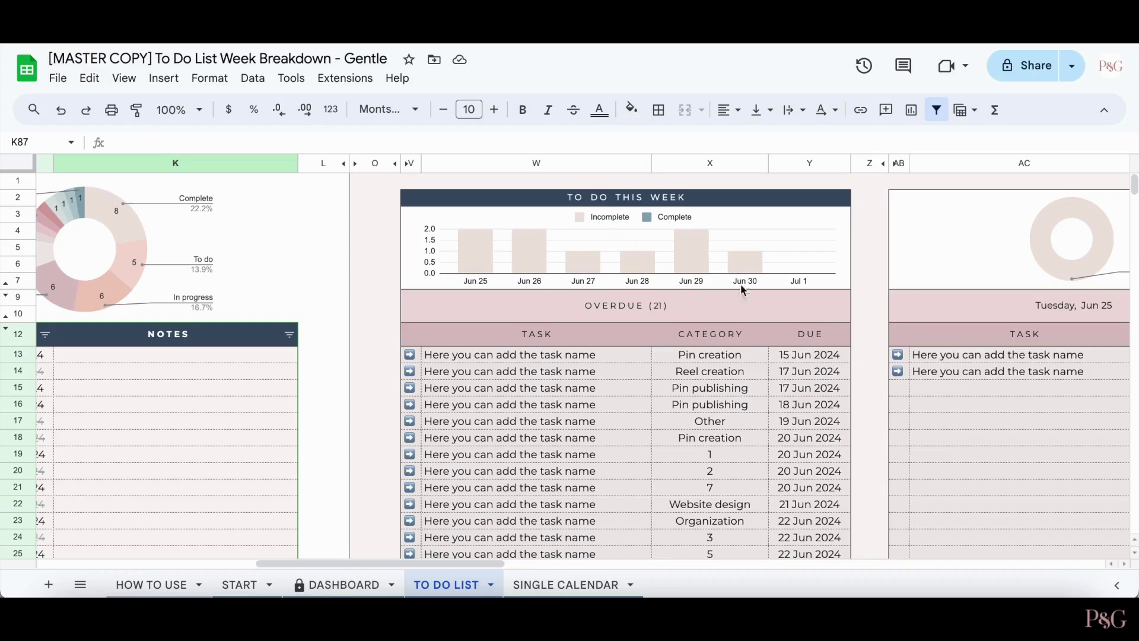
click(897, 357)
click(746, 383)
click(67, 204)
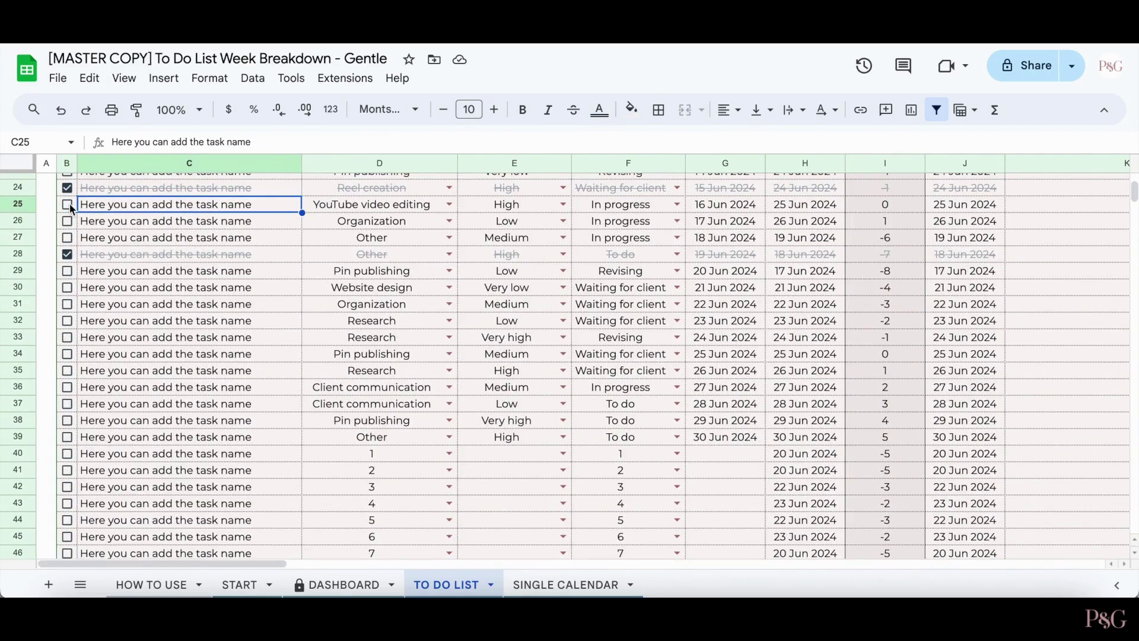
- Check the completed task's entry and chart in the Tuesday, Jun 25 column and review the remaining days of the weekly breakdown
scroll(600, 273, right, 15)
scroll(600, 273, up, 10)
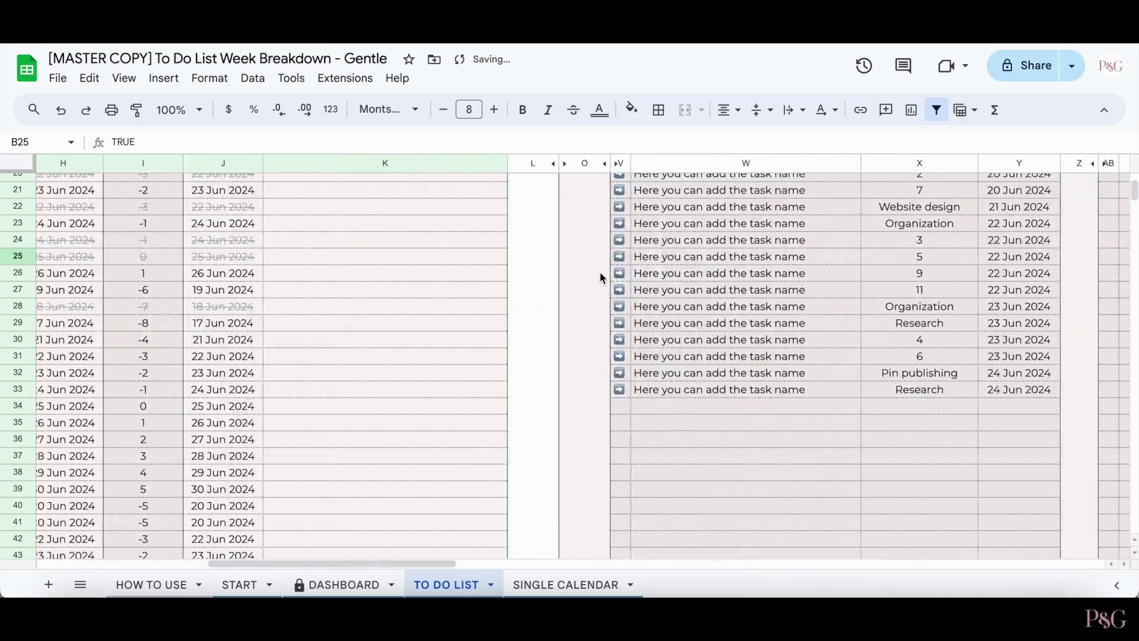
scroll(699, 252, right, 10)
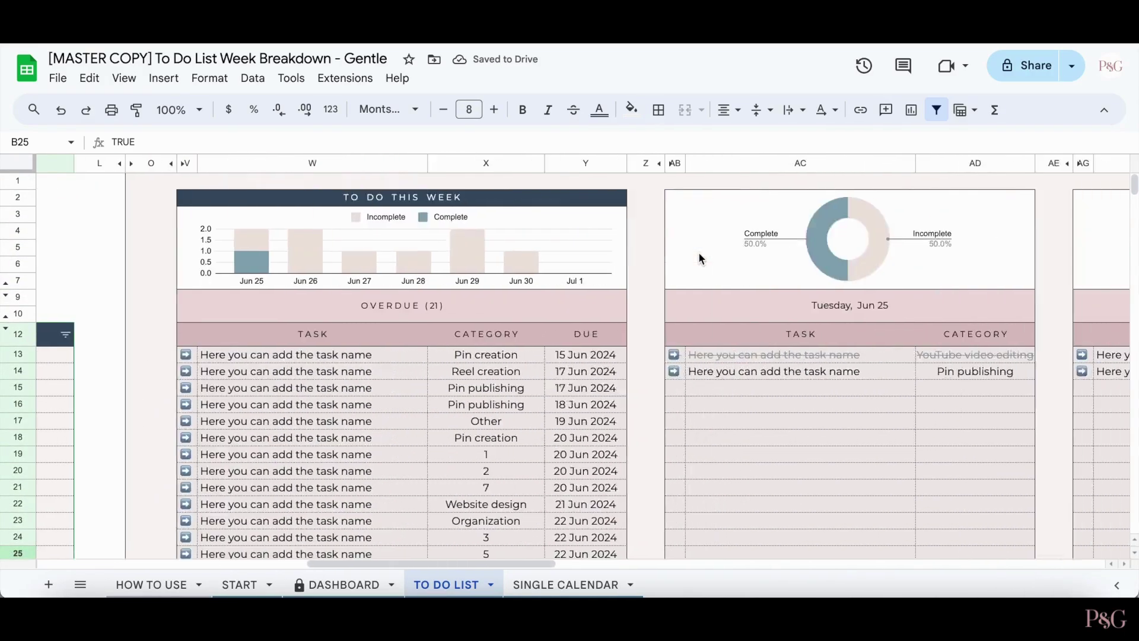
scroll(878, 367, right, 15)
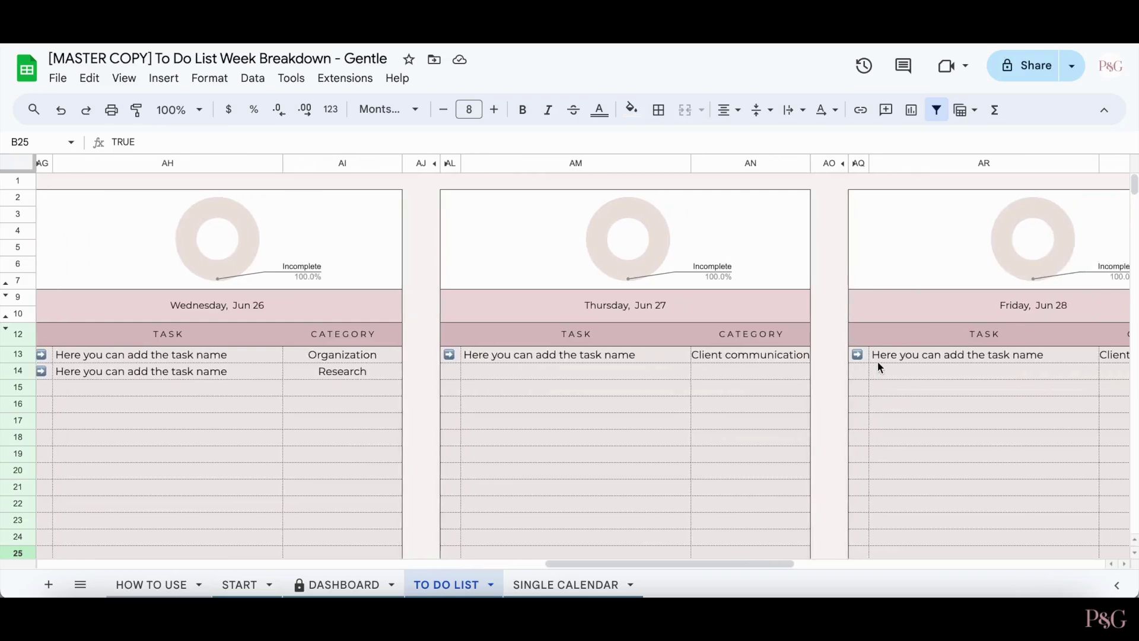
scroll(877, 363, right, 10)
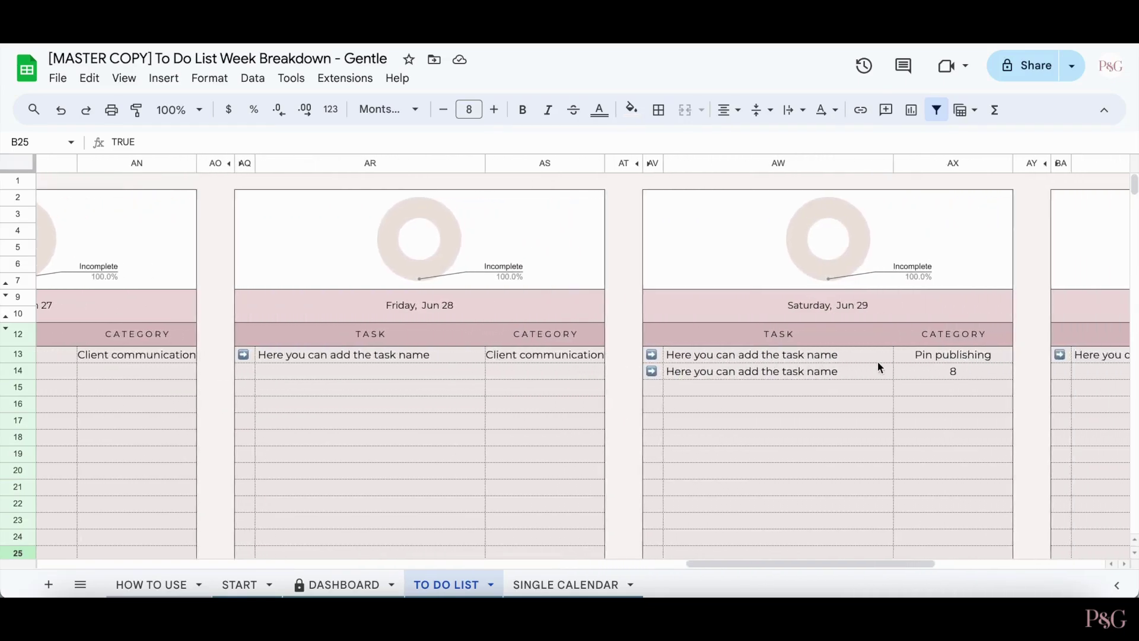
scroll(878, 366, right, 10)
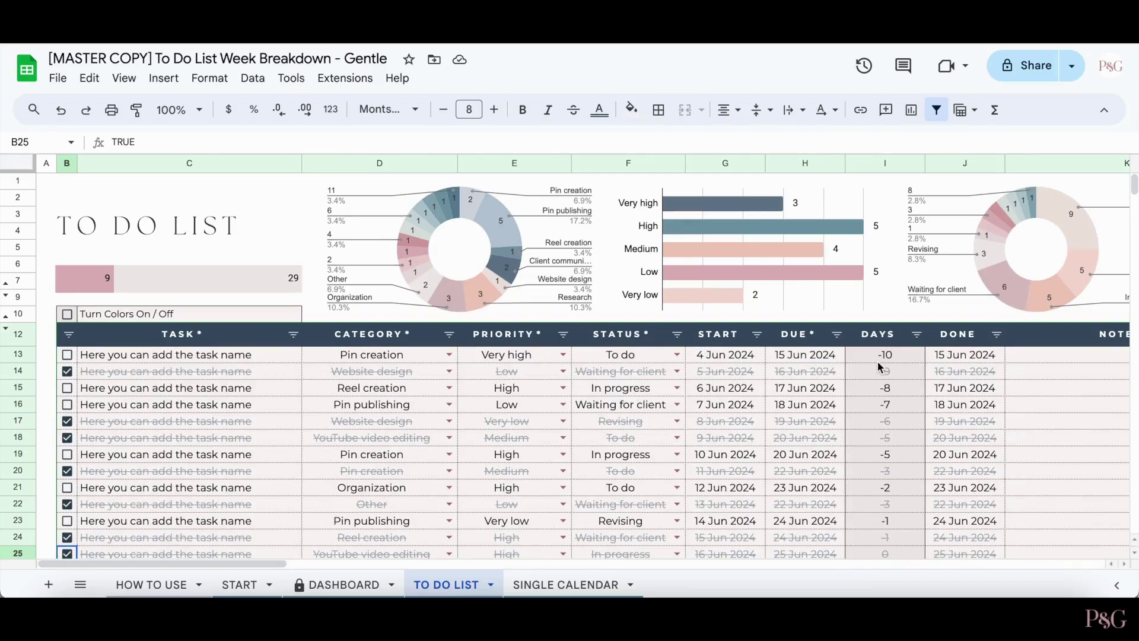
- Turn on the colors for the task table and examine how completed, overdue and due-today rows are formatted
click(67, 314)
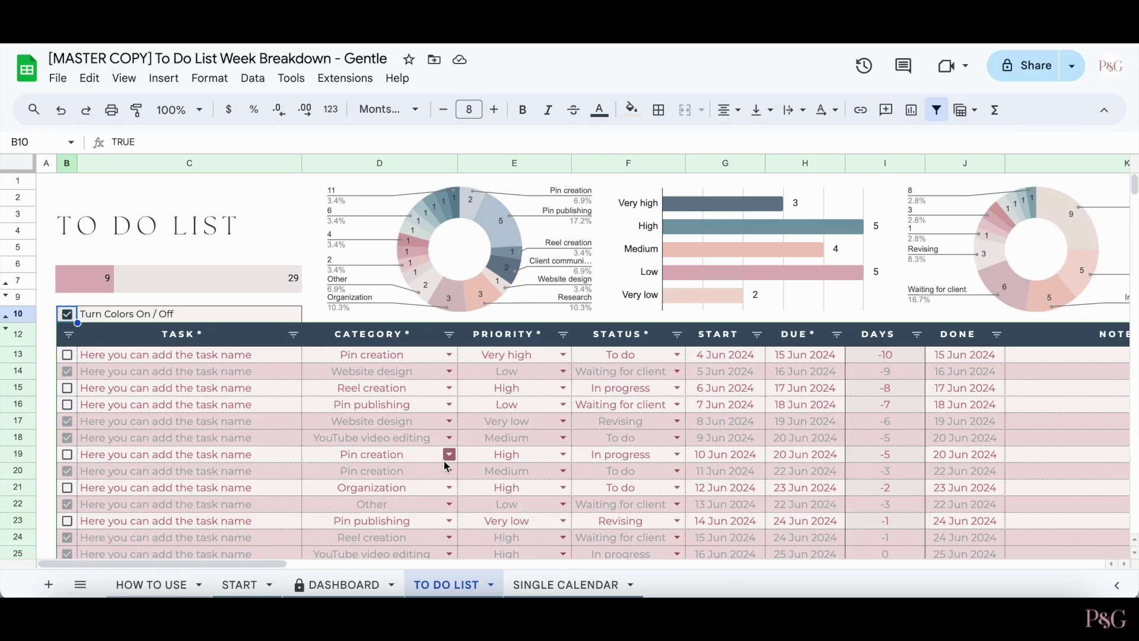
scroll(447, 466, down, 5)
scroll(446, 467, down, 2)
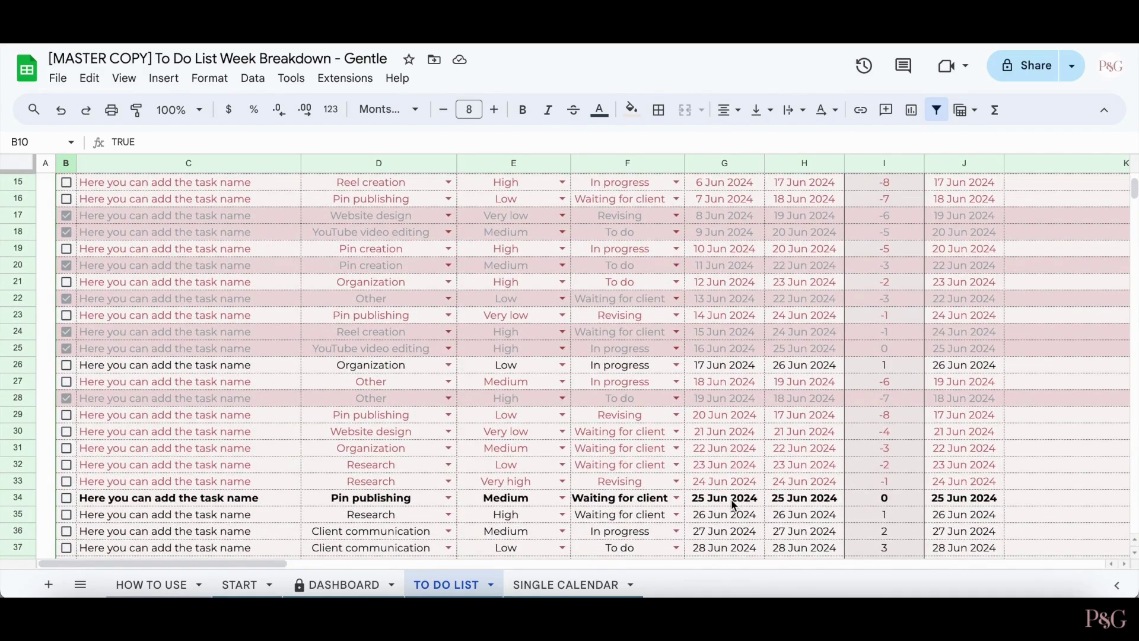
scroll(731, 499, down, 5)
scroll(731, 500, up, 12)
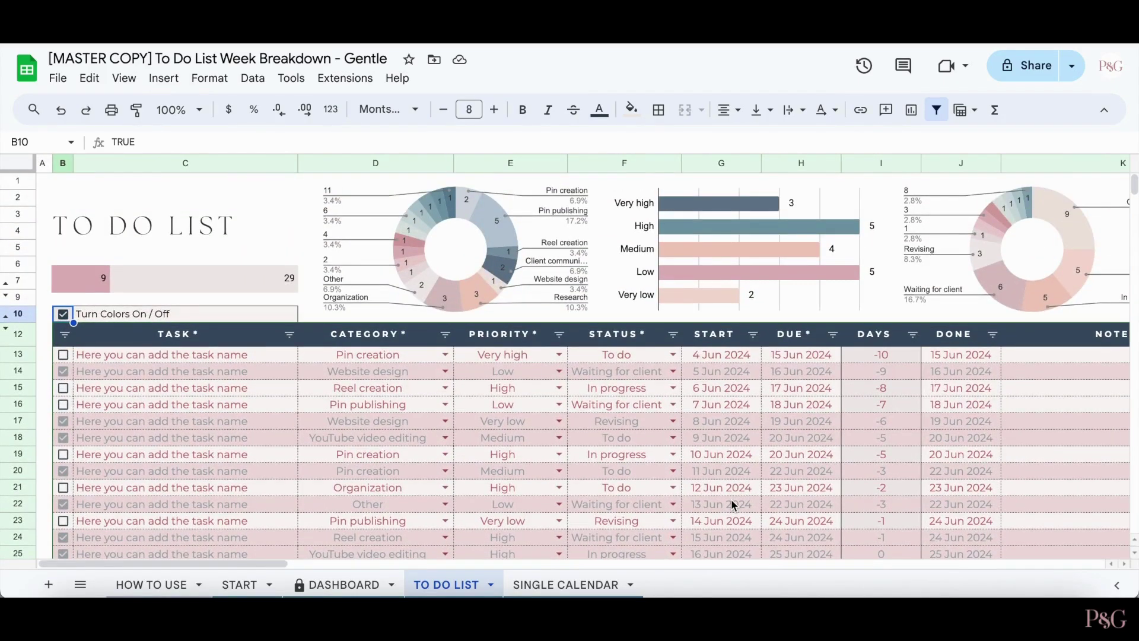
- Sort the task table by start date from Z to A
click(753, 335)
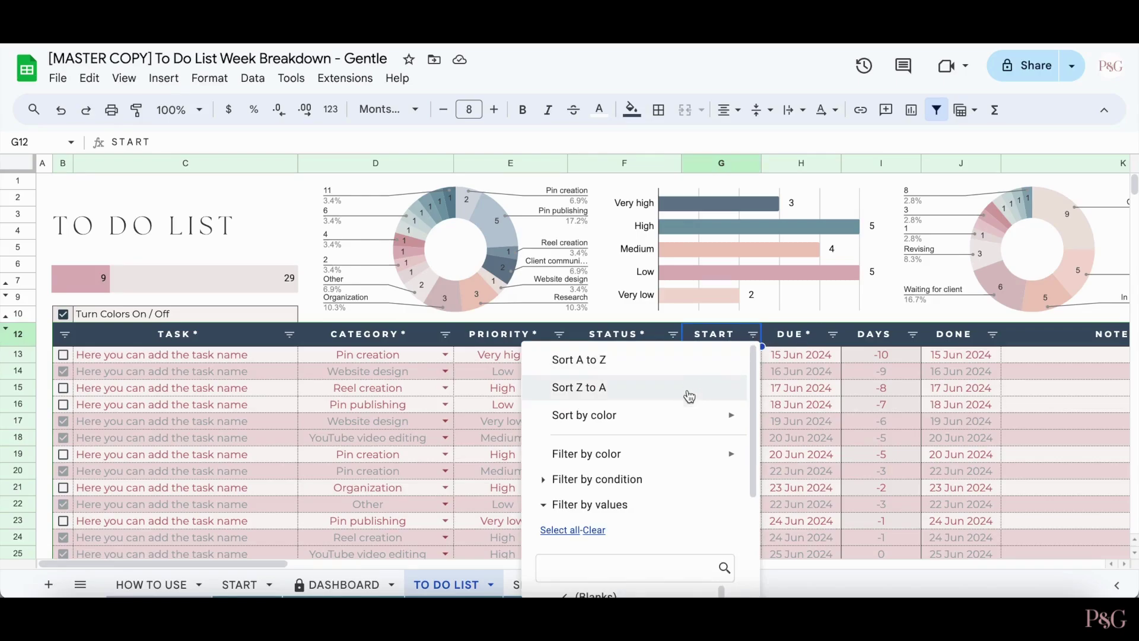
scroll(689, 399, down, 3)
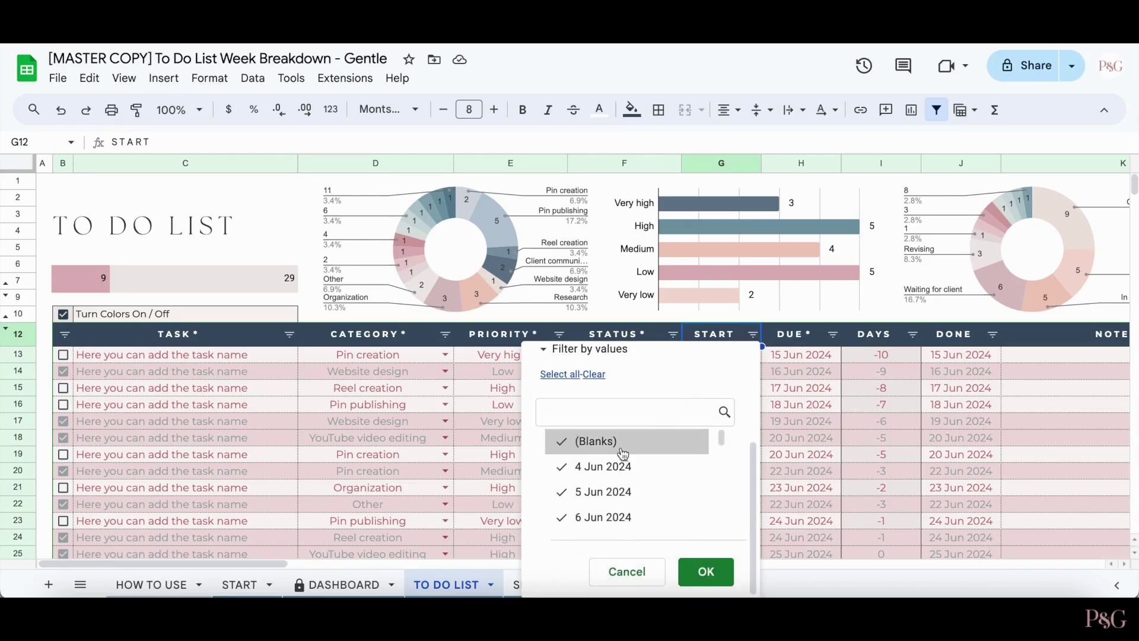
scroll(637, 446, up, 3)
click(623, 390)
- Mark the tasks in rows 14, 16, 18, 20, 21 and 22 as complete
click(64, 372)
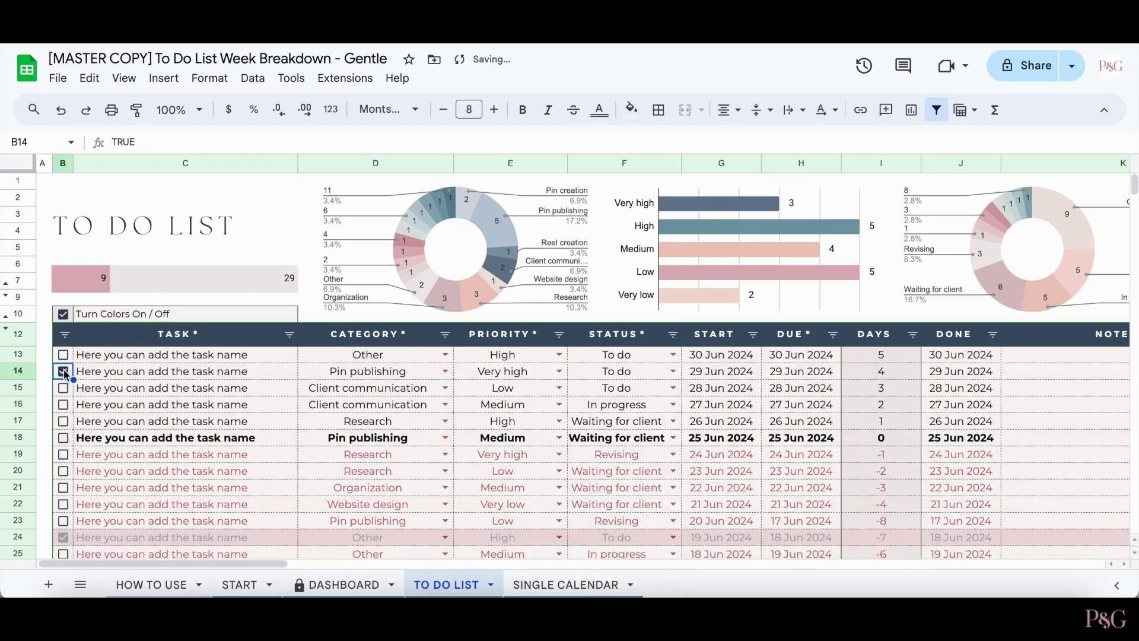
click(63, 404)
click(63, 438)
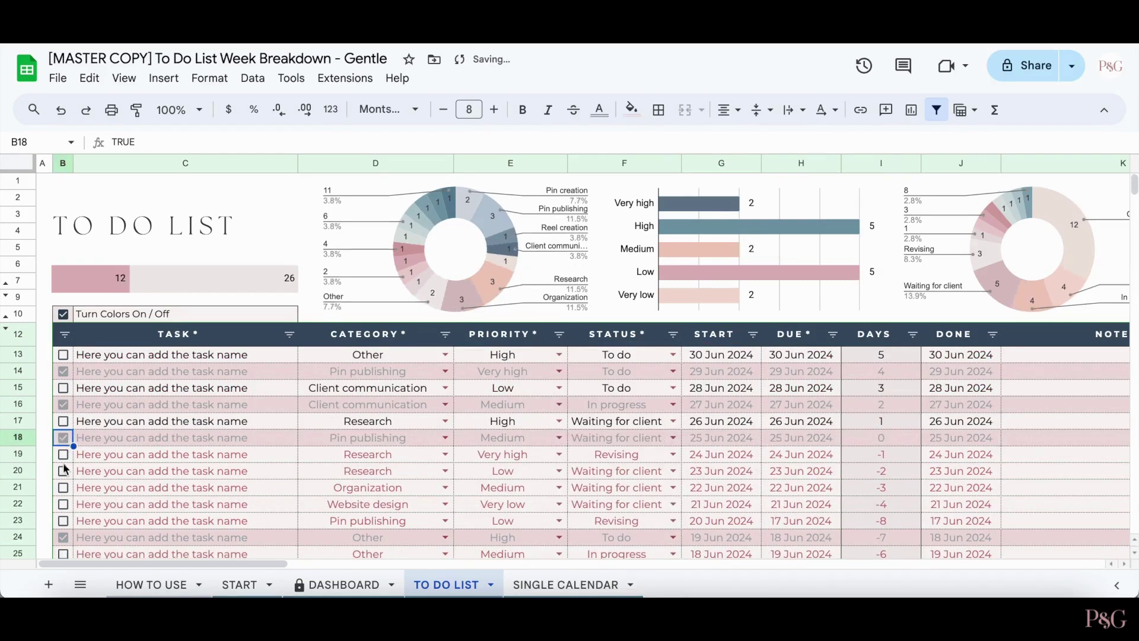
click(63, 471)
click(63, 488)
click(63, 504)
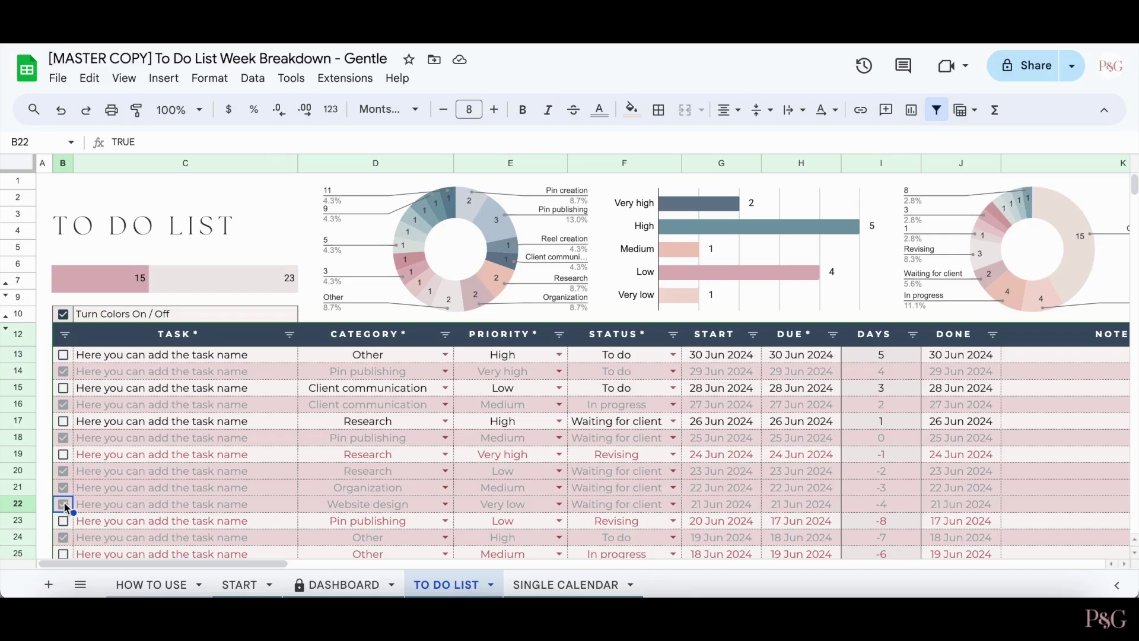
- Filter the dashboard lists to status Waiting for client, priority Medium and category Reel creation, and follow the Medium-priority task's link to the task table
click(314, 585)
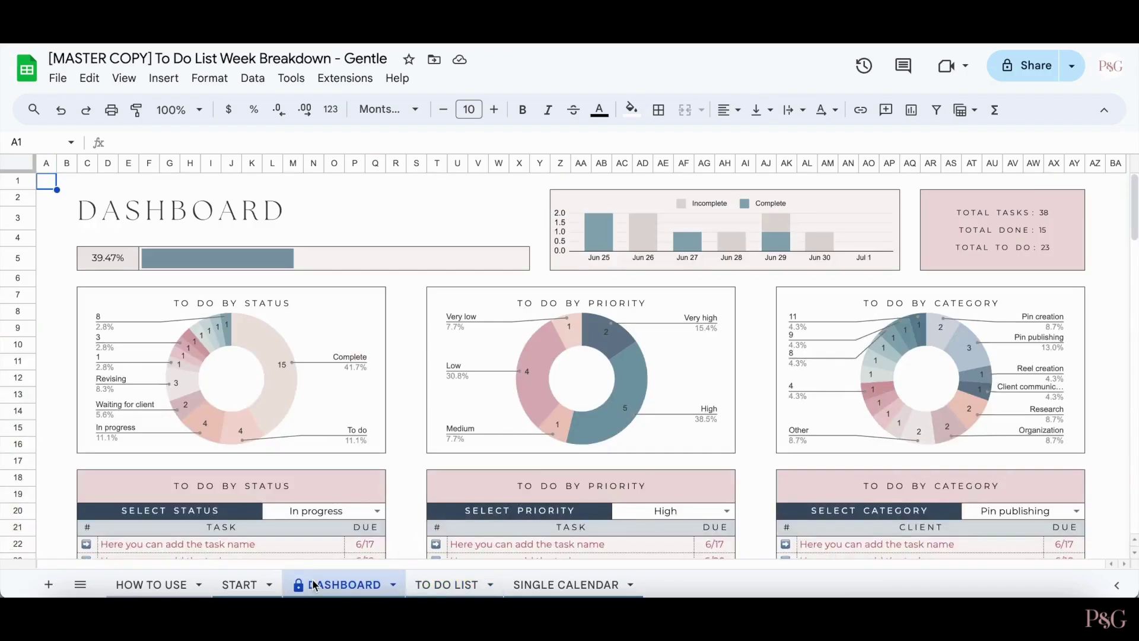
scroll(365, 453, down, 5)
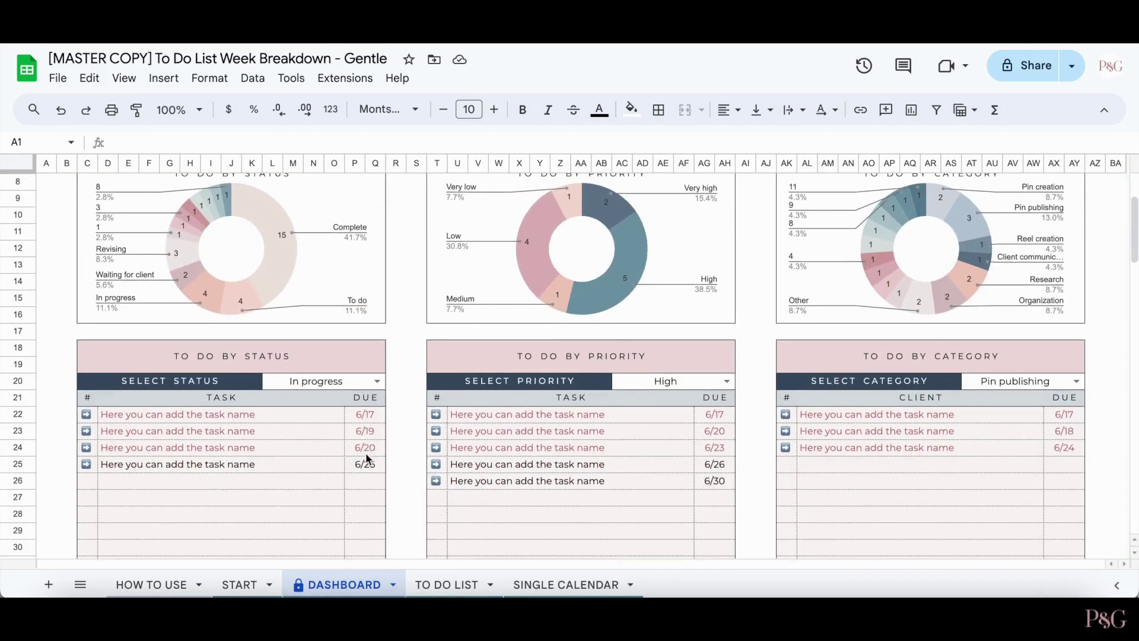
click(377, 381)
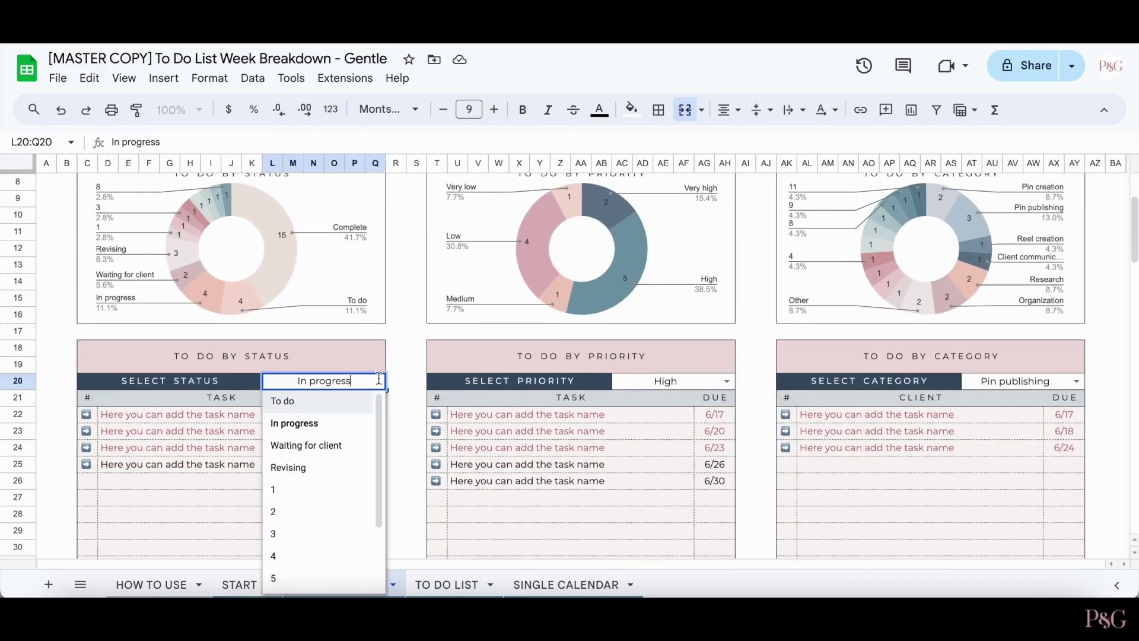
click(330, 448)
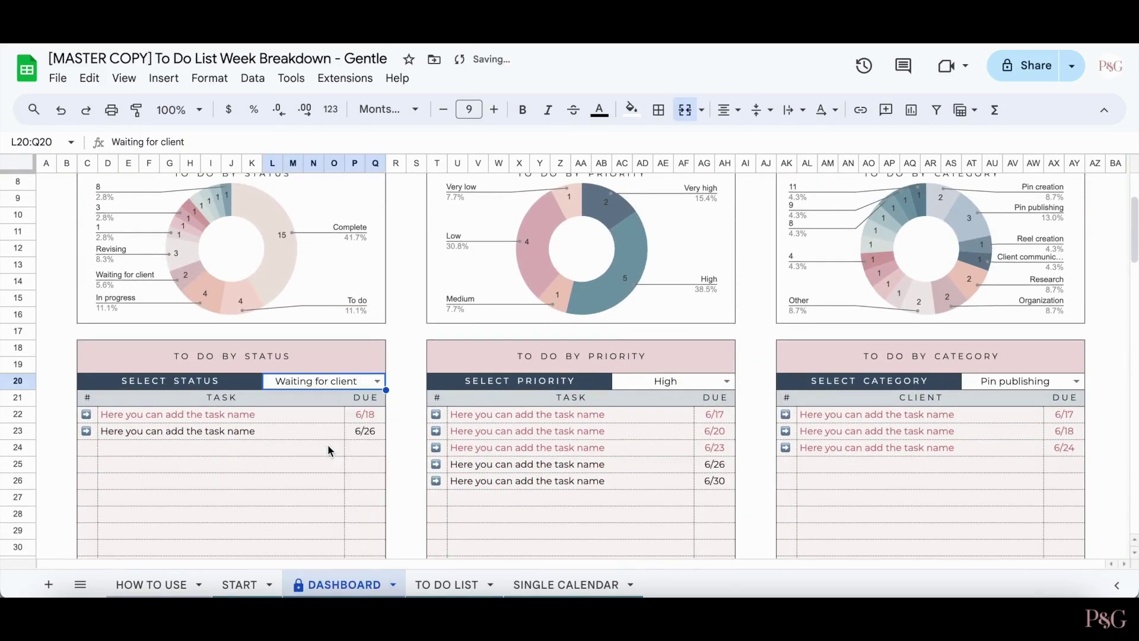
click(726, 381)
click(638, 445)
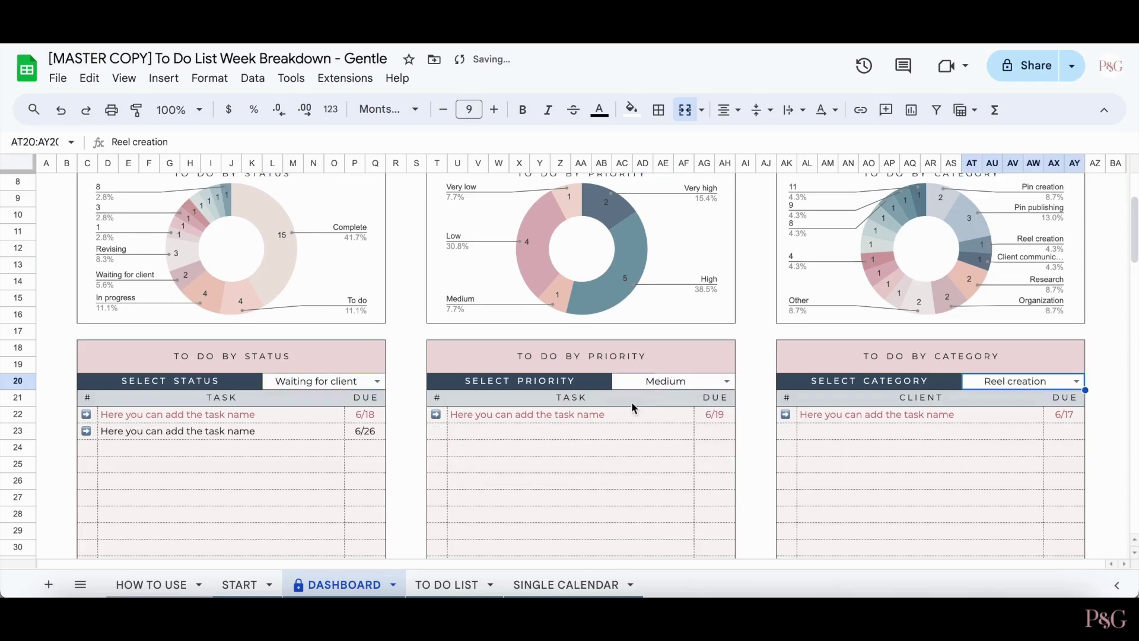
click(436, 414)
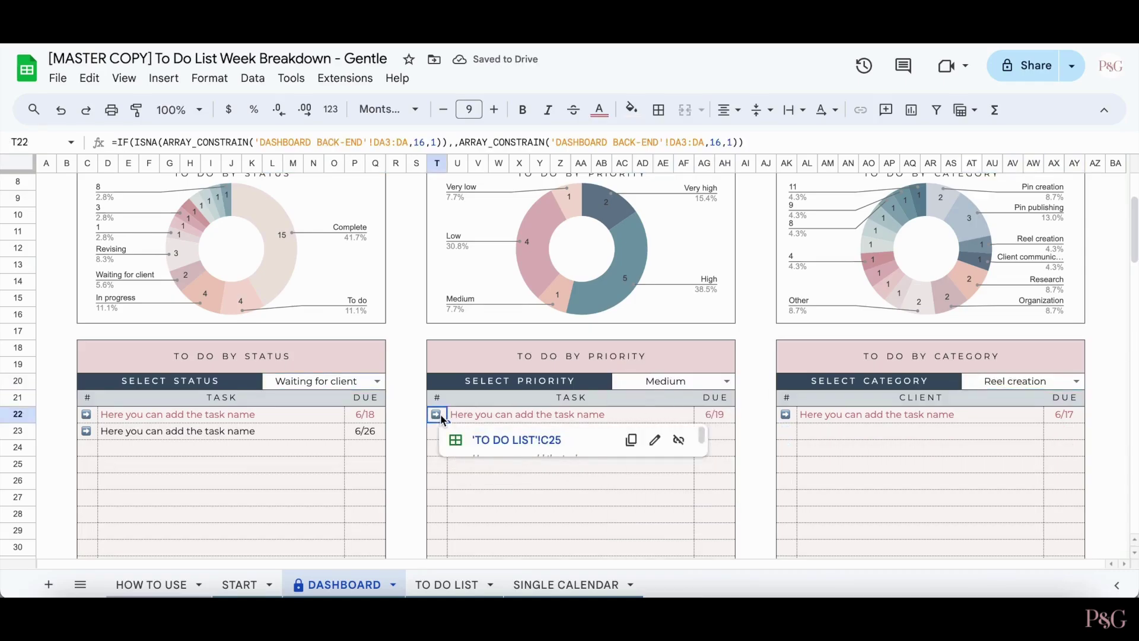
click(504, 440)
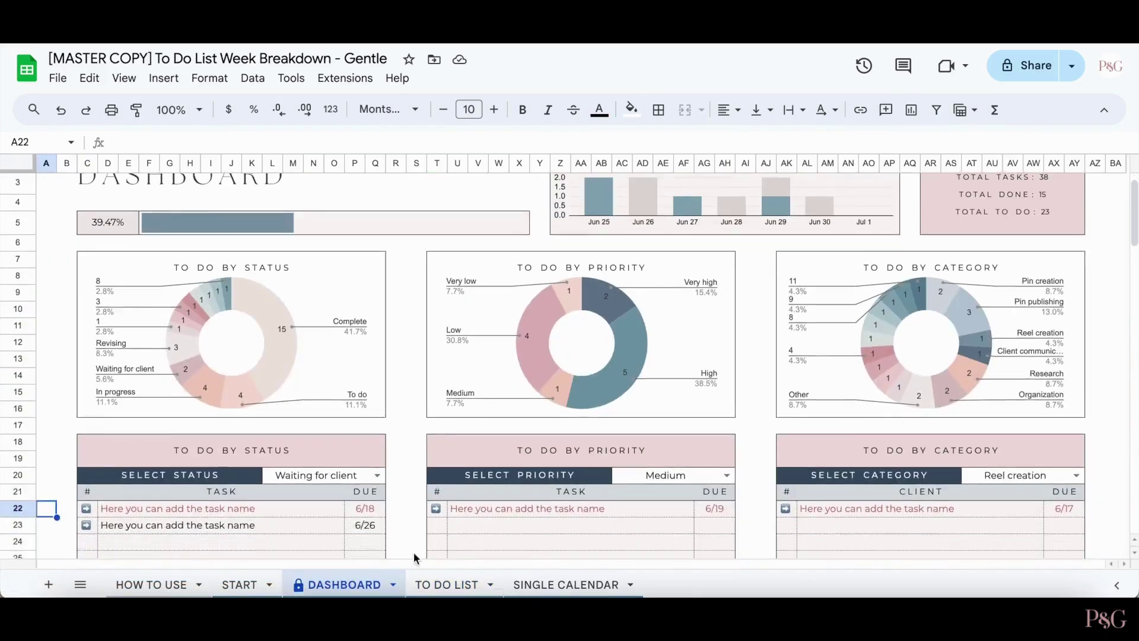
- Review the dashboard's Upcoming Tasks Due table, including its notes column and the link of its first task
scroll(414, 552, down, 6)
scroll(414, 552, down, 3)
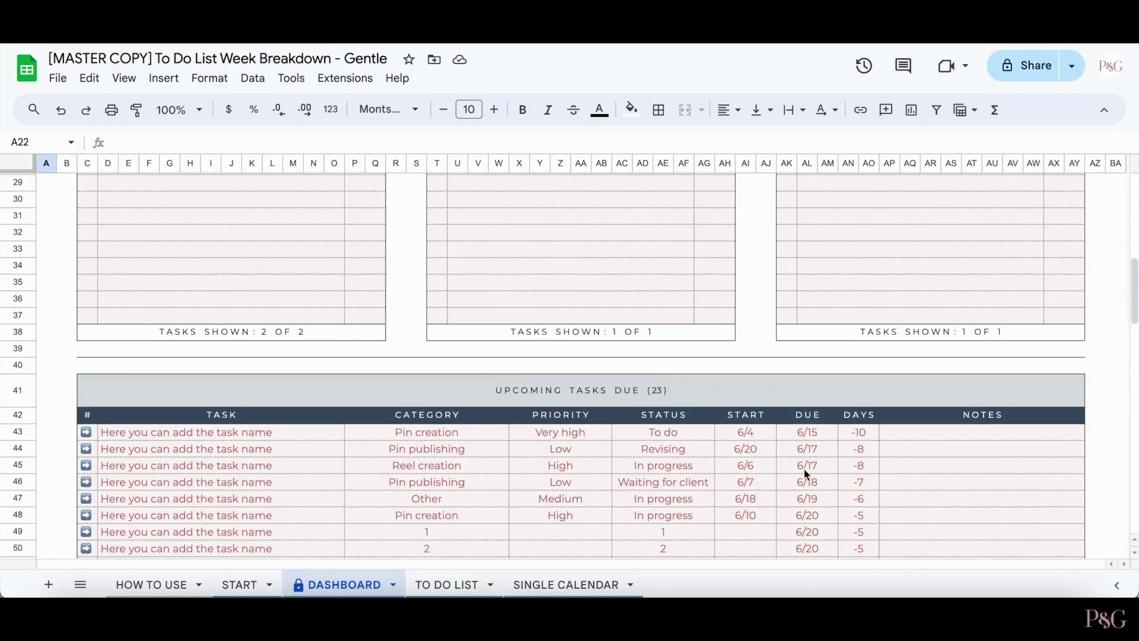
scroll(780, 493, down, 6)
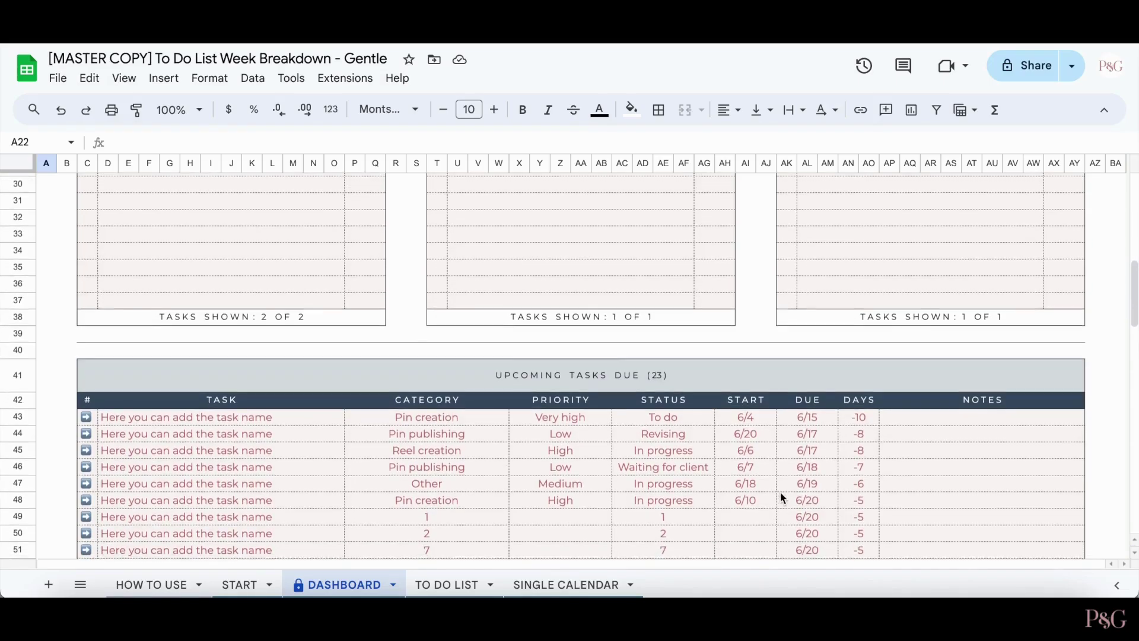
scroll(780, 494, down, 1)
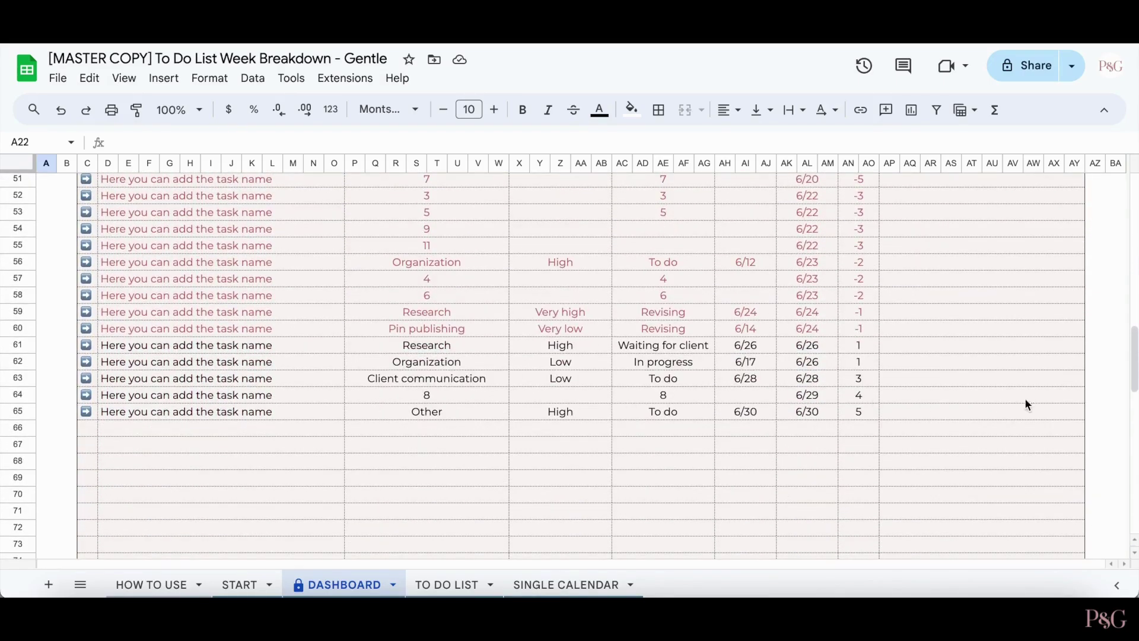
scroll(836, 364, up, 7)
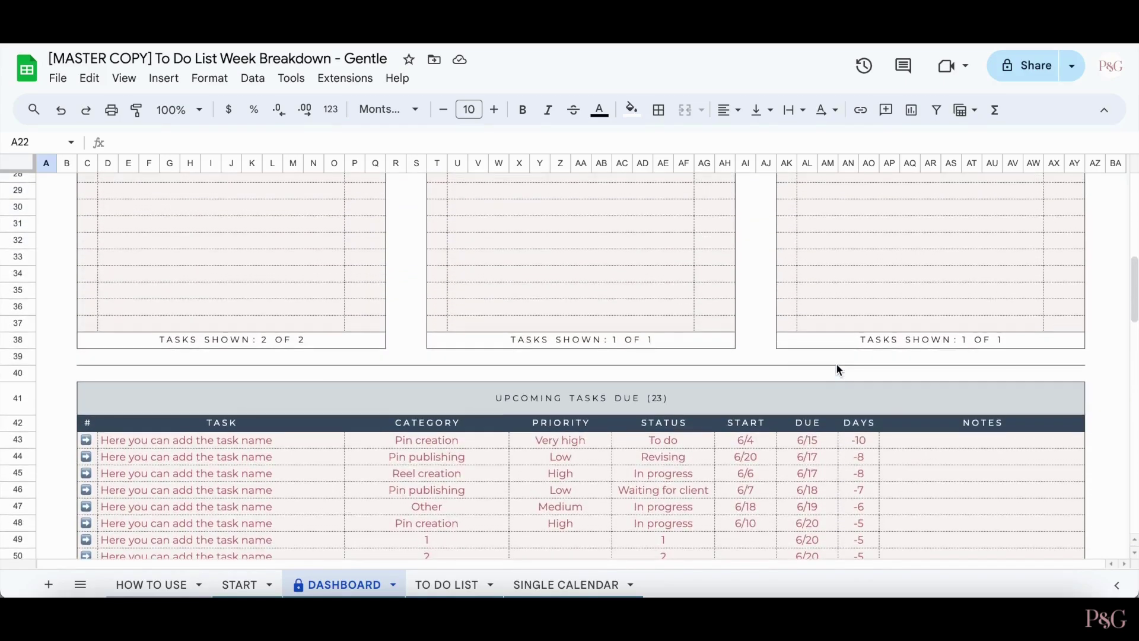
scroll(649, 341, up, 1)
click(89, 446)
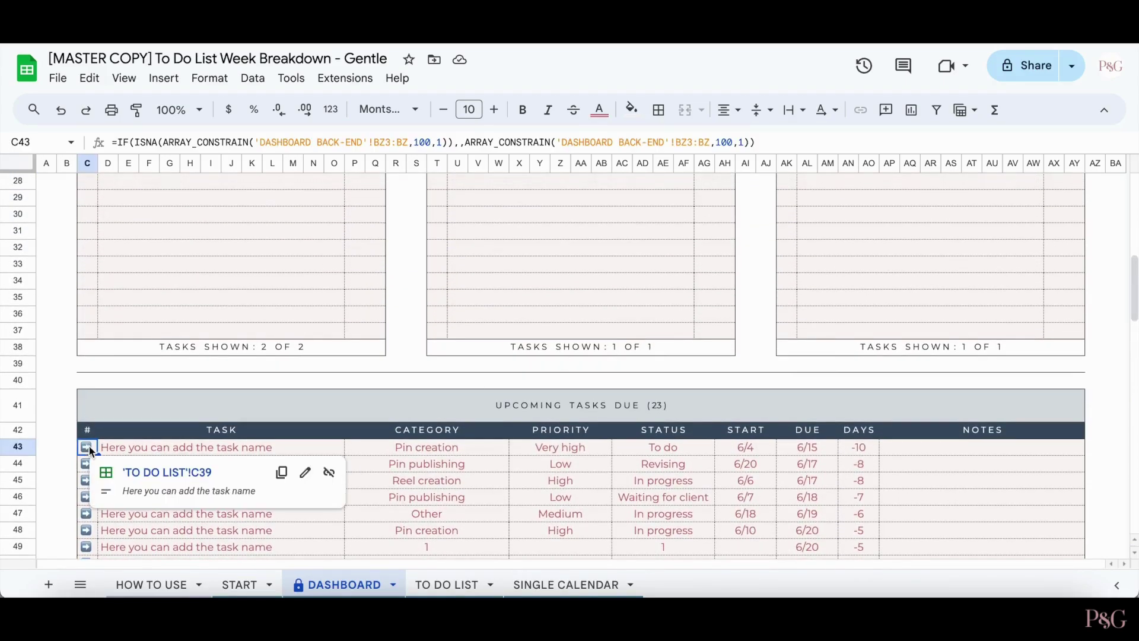
click(55, 414)
scroll(56, 414, up, 10)
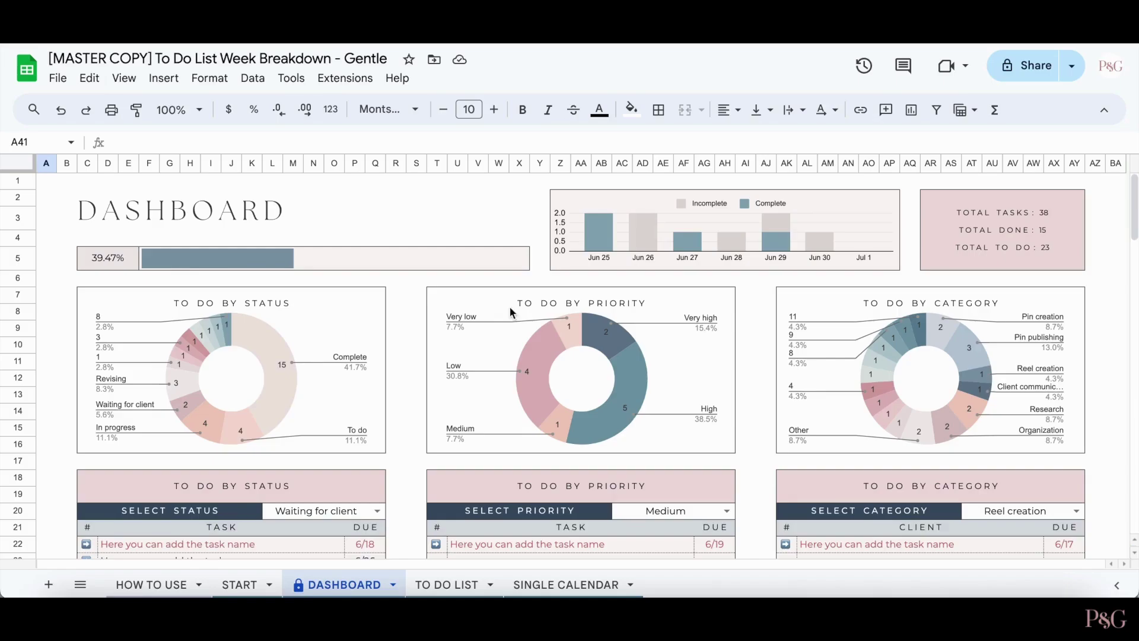
- Go to the Single Calendar sheet and look at its month and year selectors, keeping June and 2024
click(593, 584)
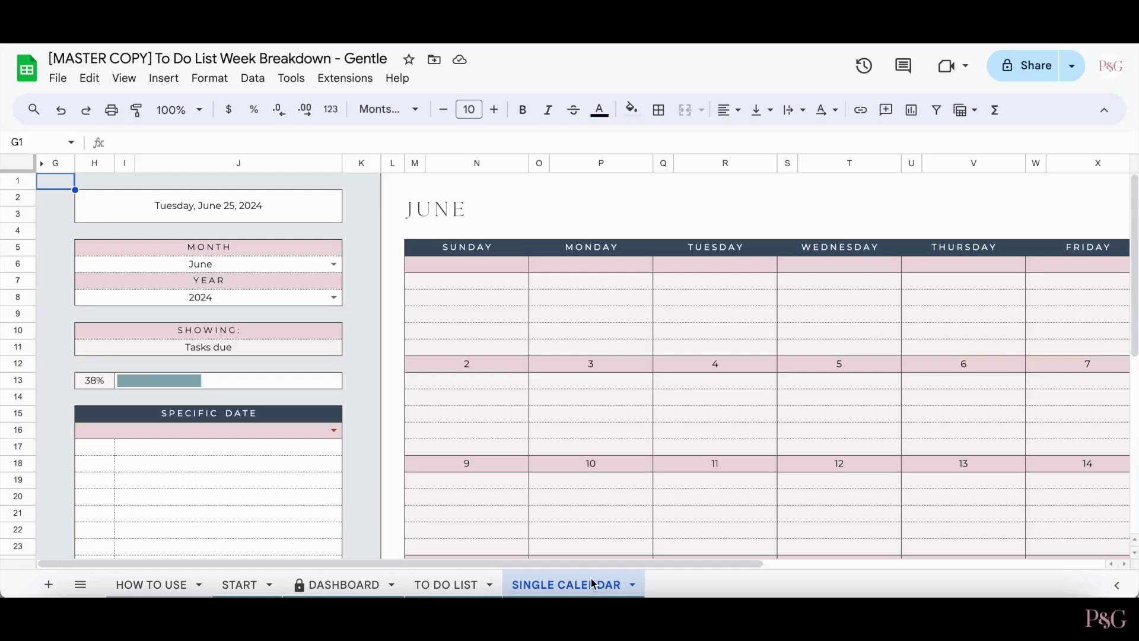
click(334, 265)
click(355, 287)
double_click(335, 295)
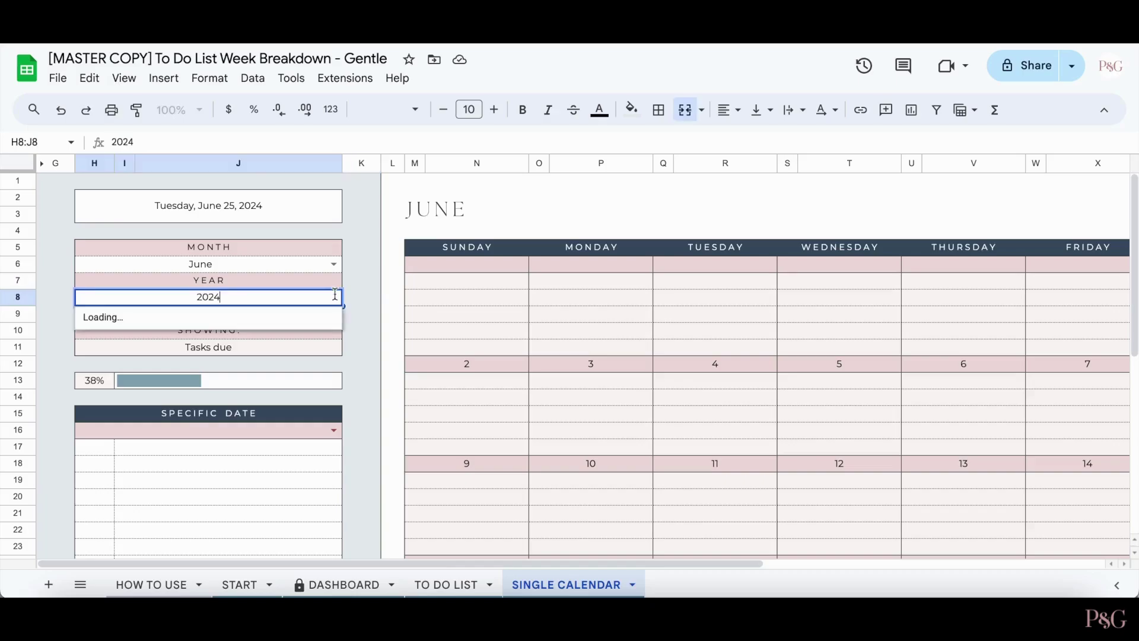
click(361, 302)
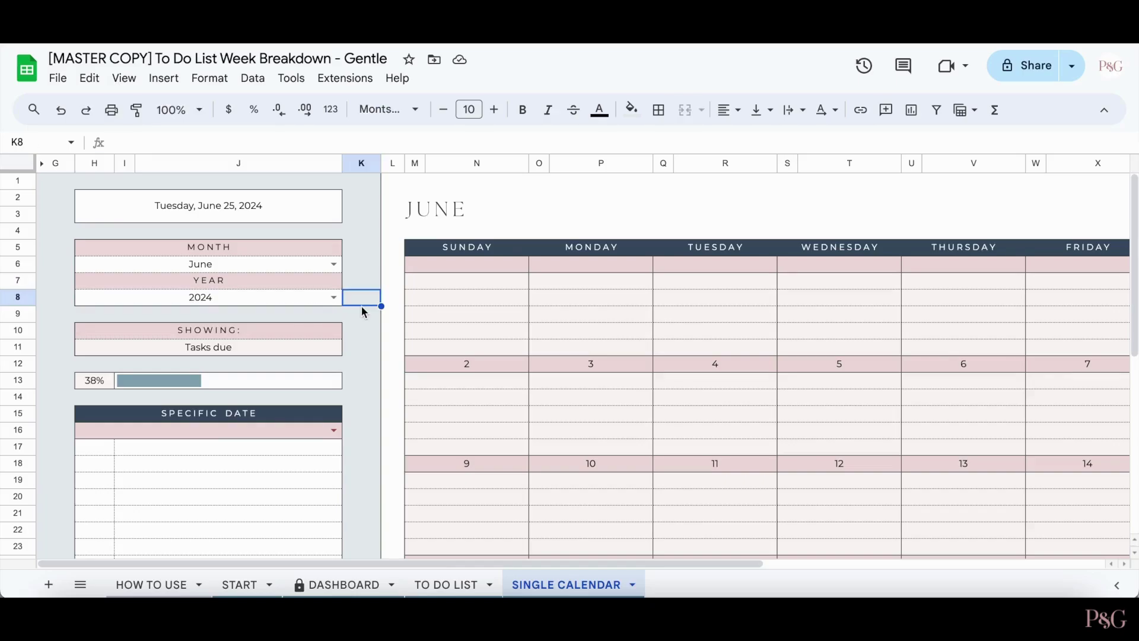
- Review the June calendar grid through its last week, including the link preview of the first task on June 17
scroll(361, 305, right, 4)
scroll(361, 305, down, 4)
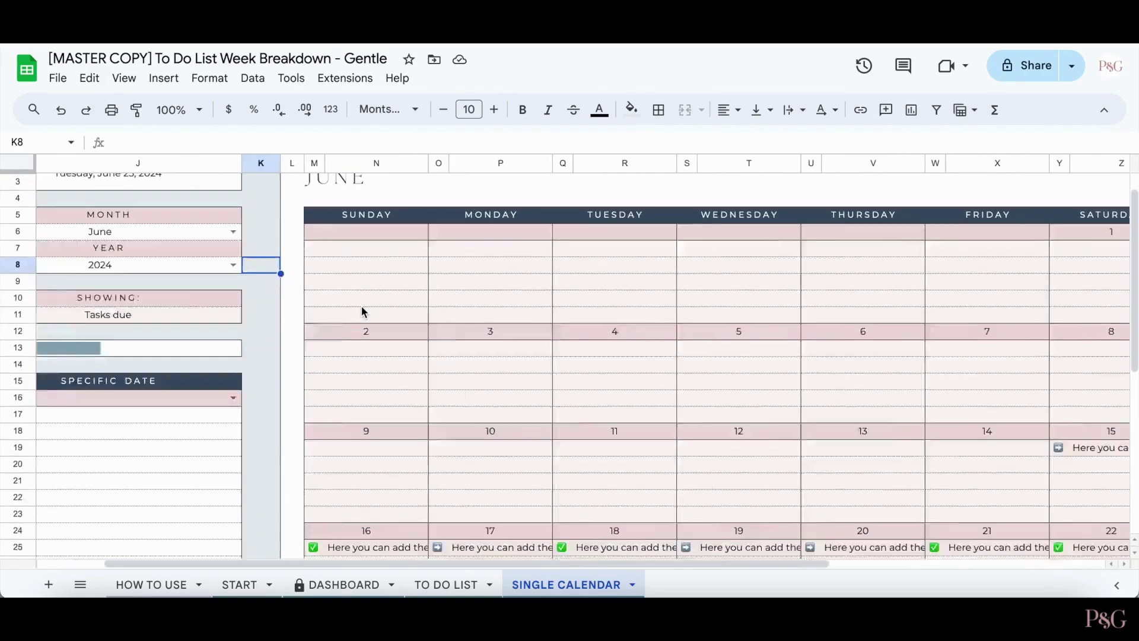
scroll(362, 305, down, 3)
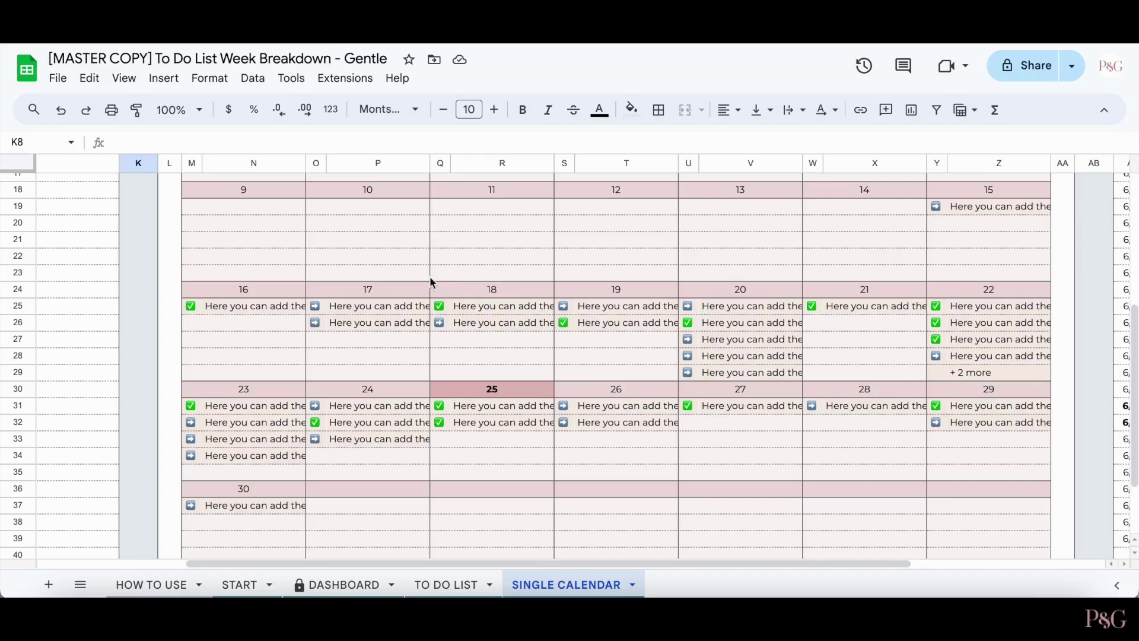
mouse_move(317, 305)
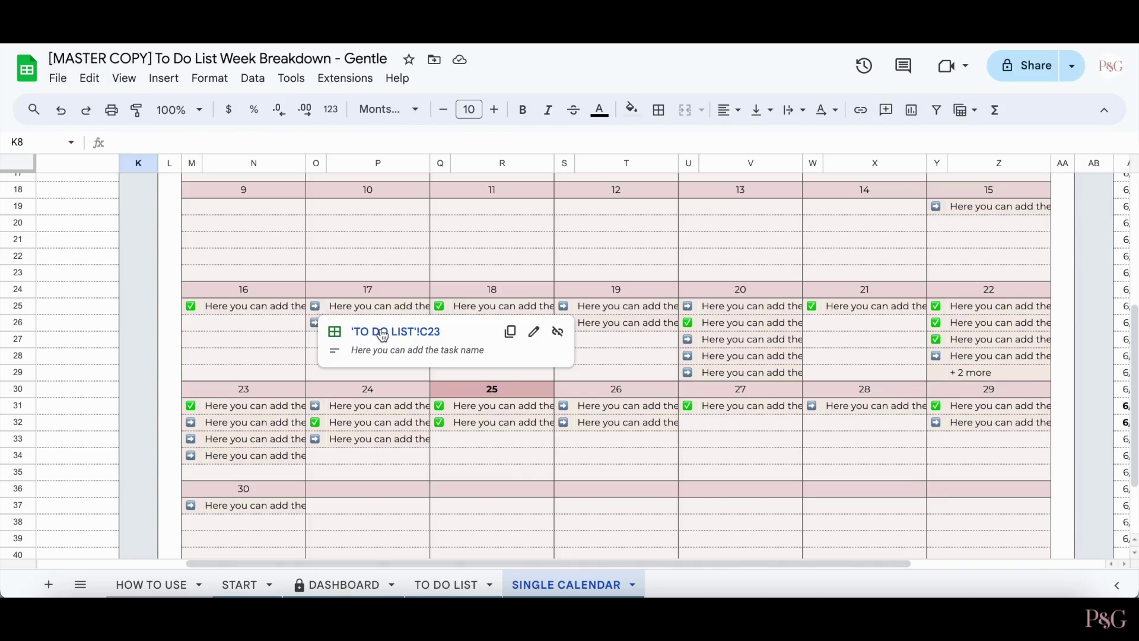
click(138, 373)
- Review the This Month task list beside the calendar from its first entry to the count row at its end
scroll(733, 361, right, 2)
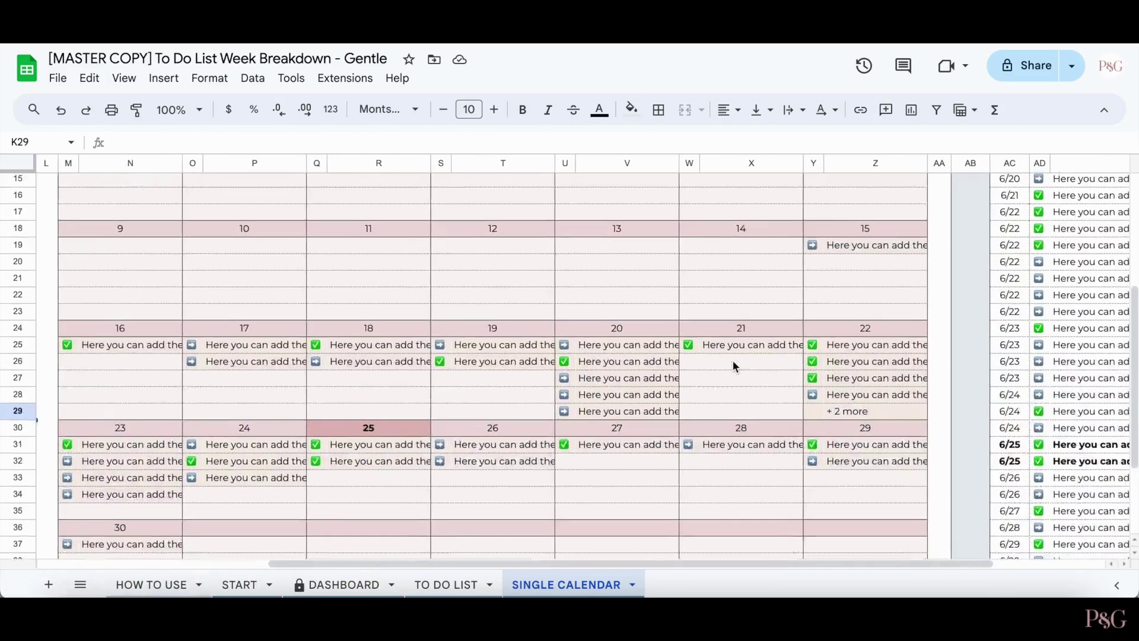
scroll(733, 365, up, 5)
scroll(733, 365, right, 2)
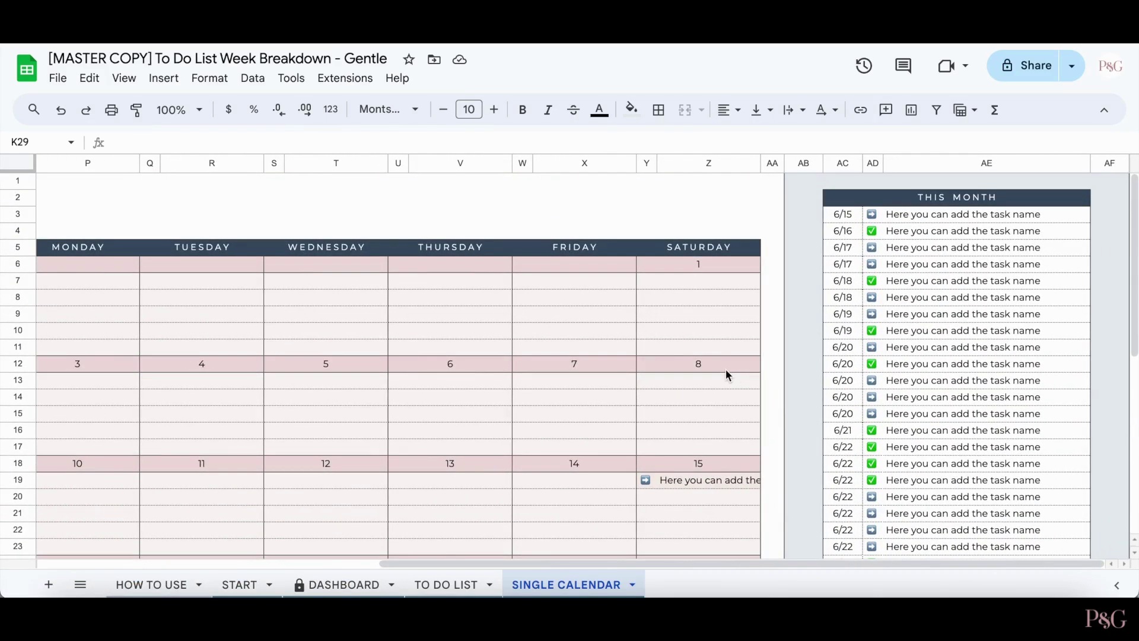
scroll(727, 374, down, 7)
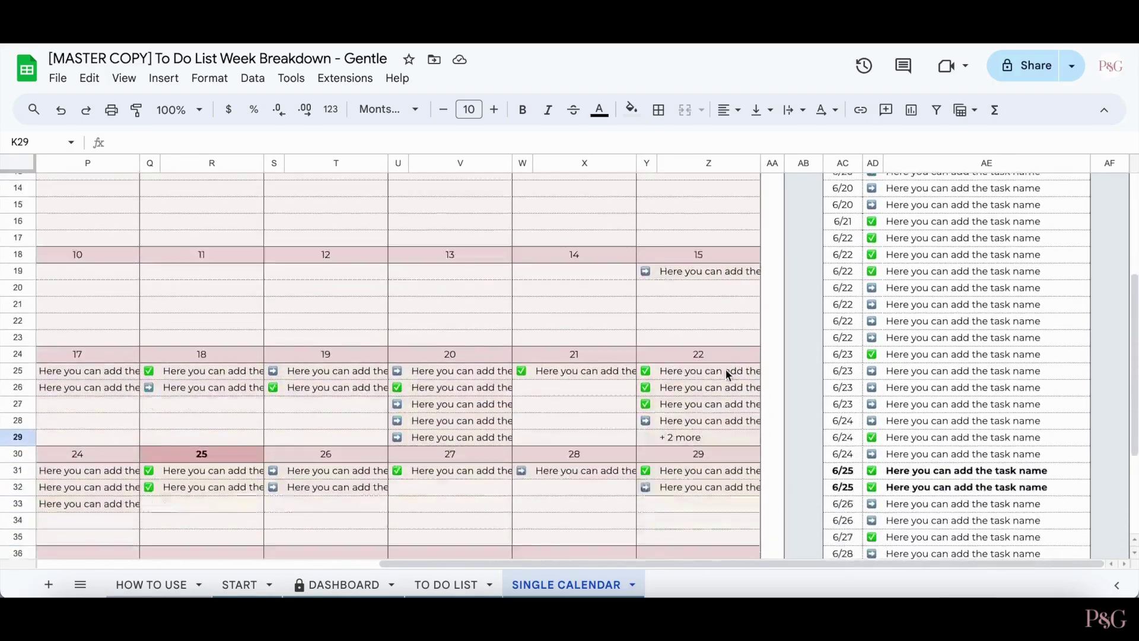
scroll(725, 369, down, 1)
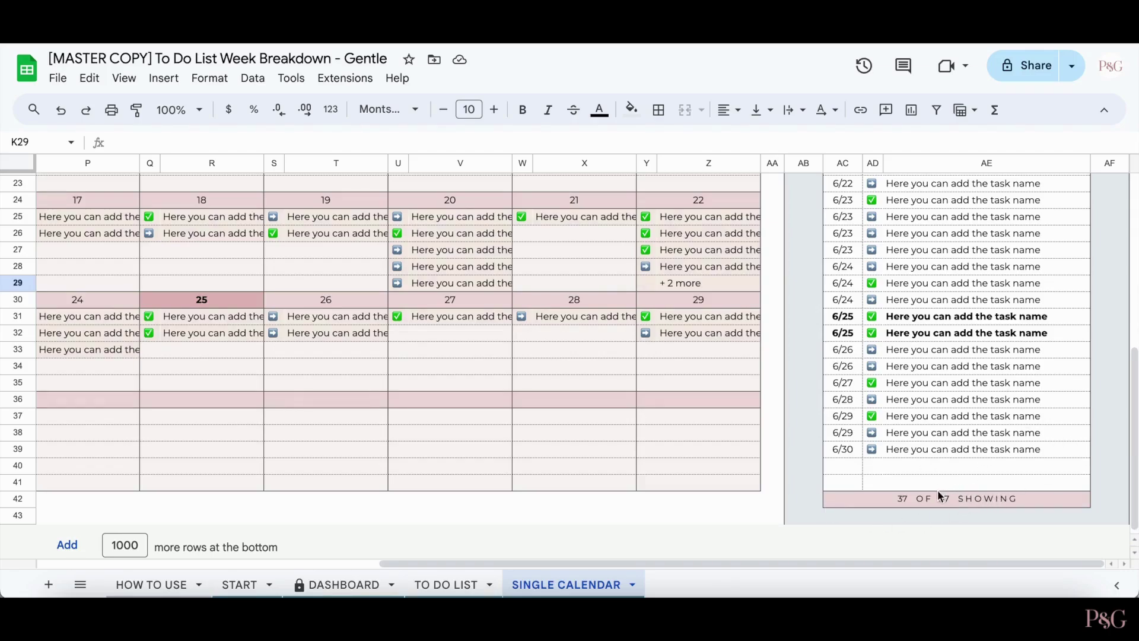
- Set the calendar's Specific Date to 6/22/2024 to list that day's tasks
scroll(594, 406, left, 4)
scroll(594, 406, up, 2)
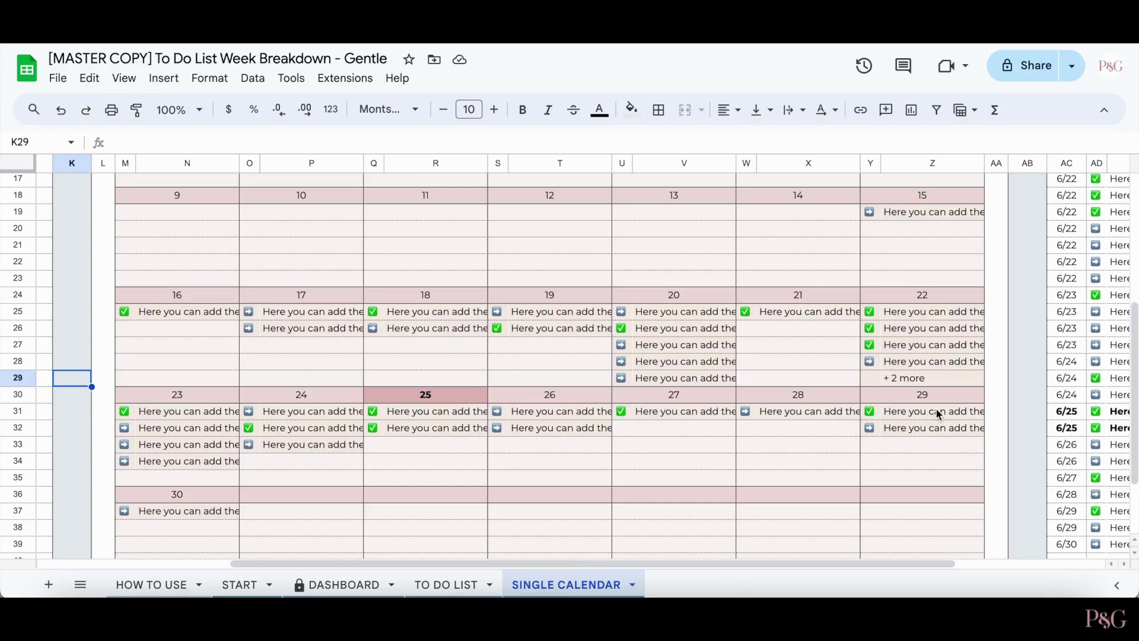
scroll(390, 297, left, 10)
scroll(390, 296, up, 3)
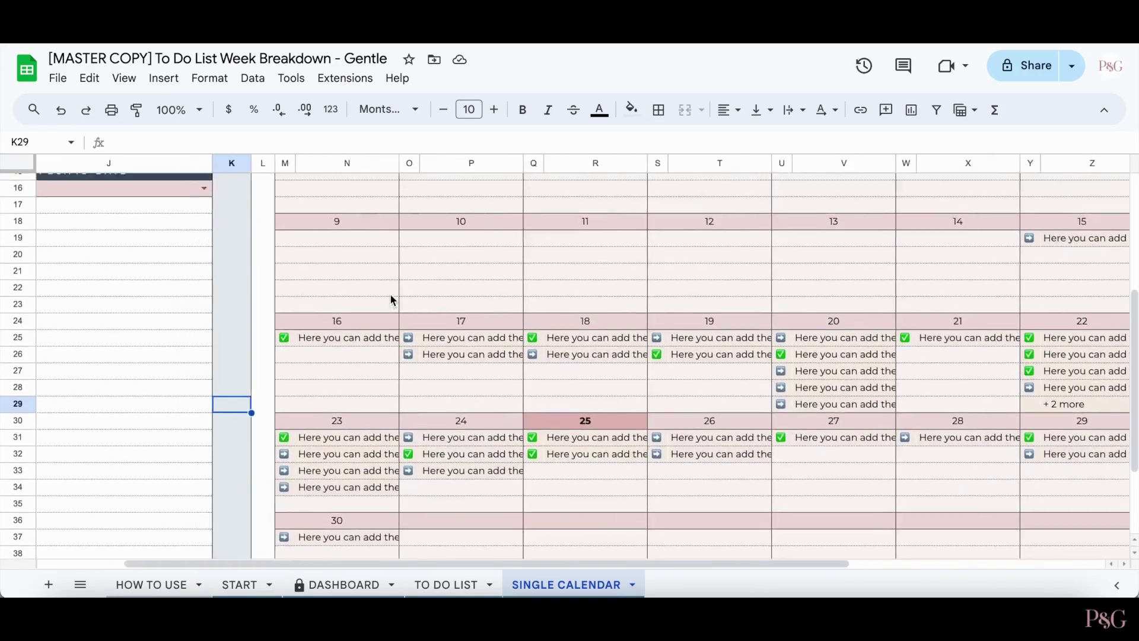
scroll(389, 294, up, 2)
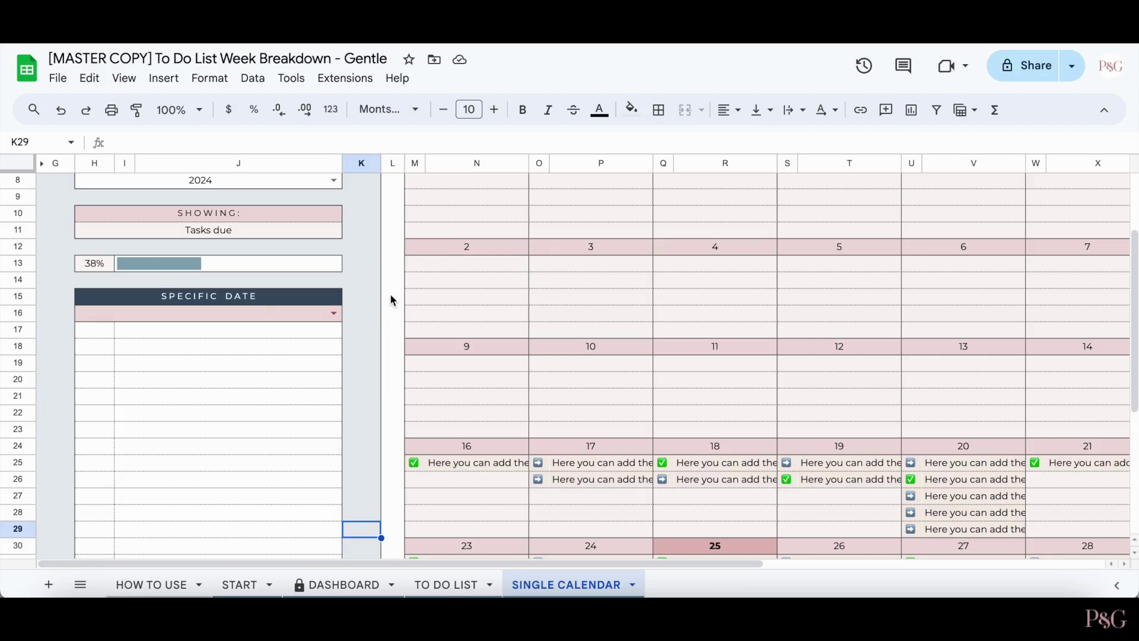
click(333, 313)
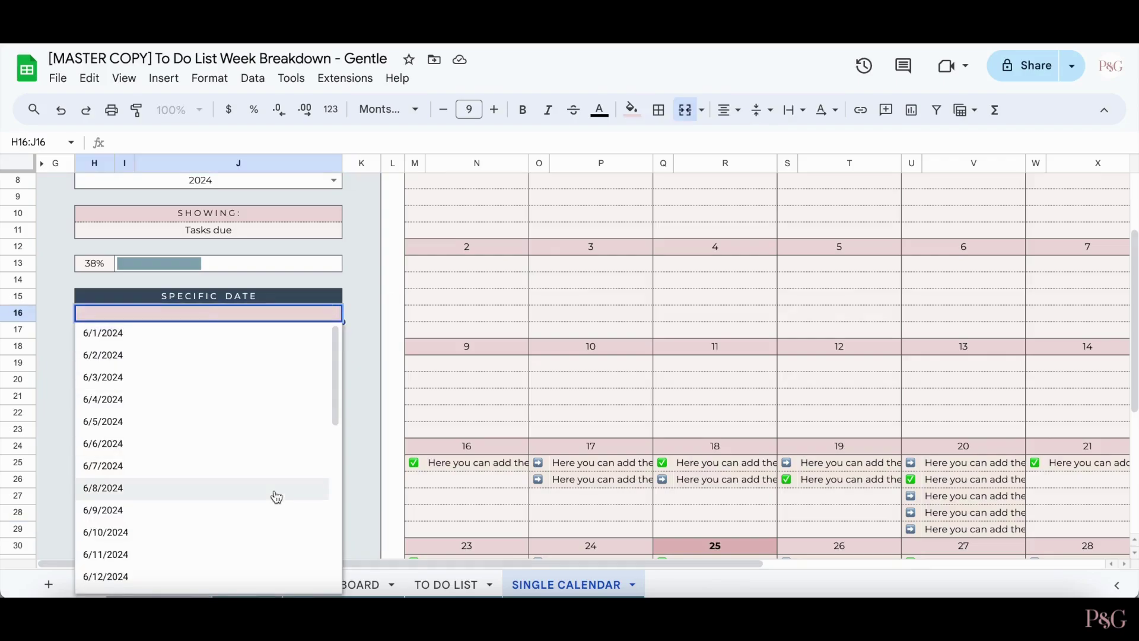
scroll(276, 496, down, 5)
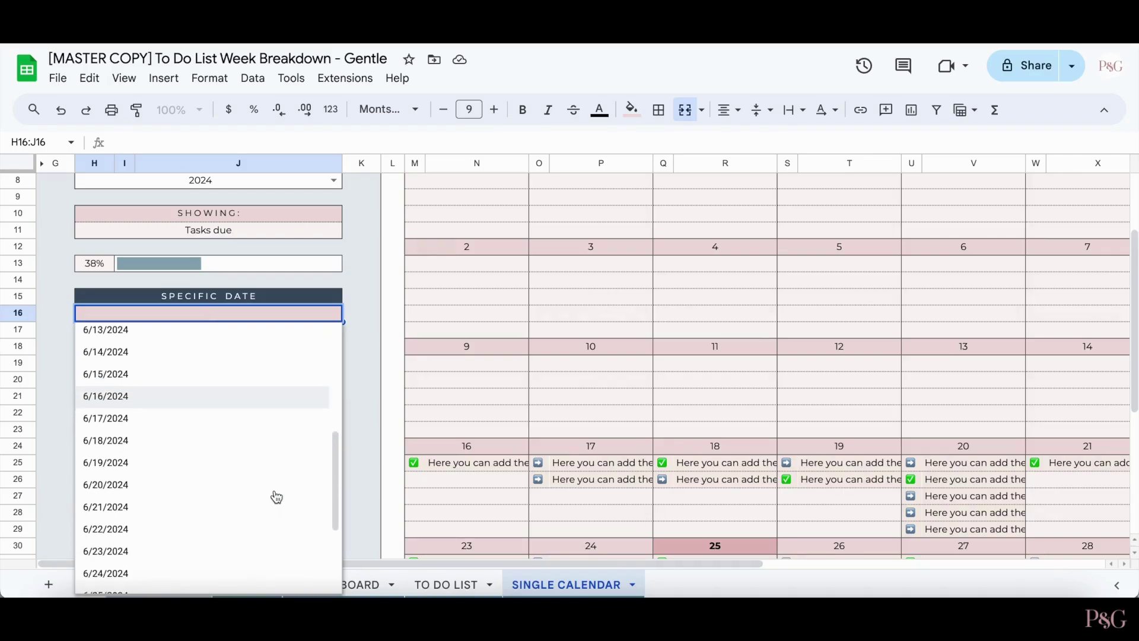
click(221, 522)
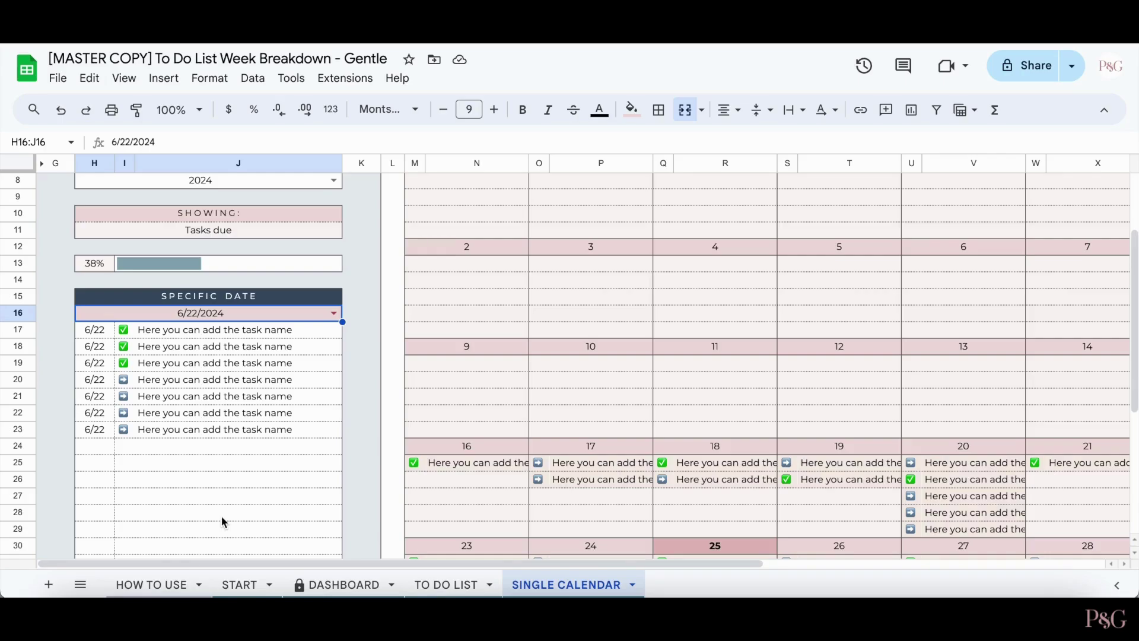
- Go to the How To Use sheet
click(159, 580)
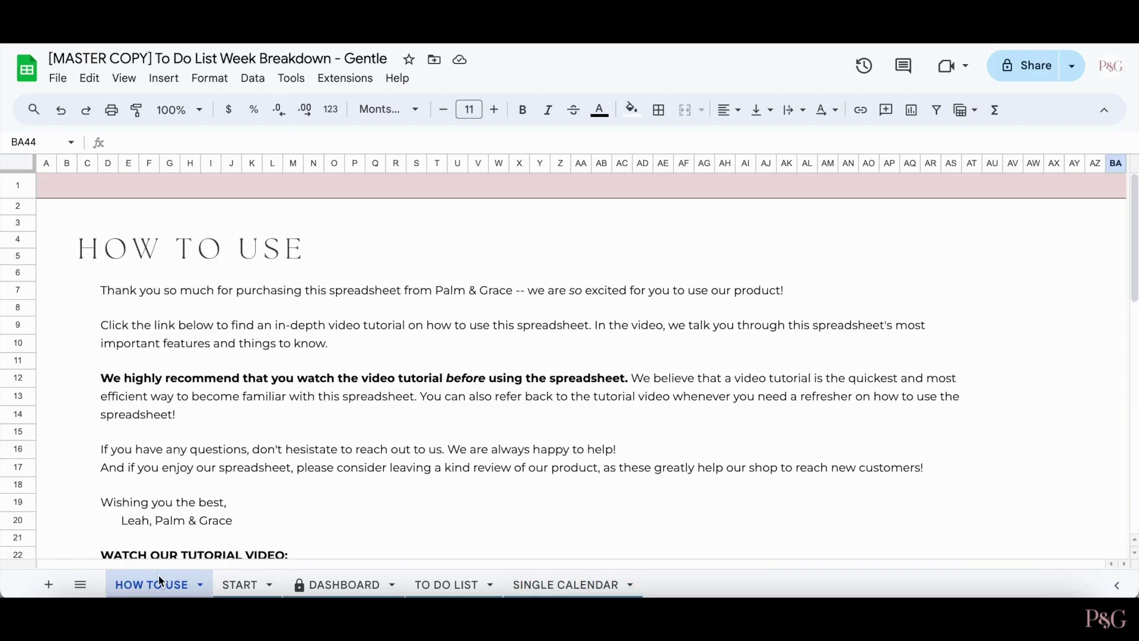